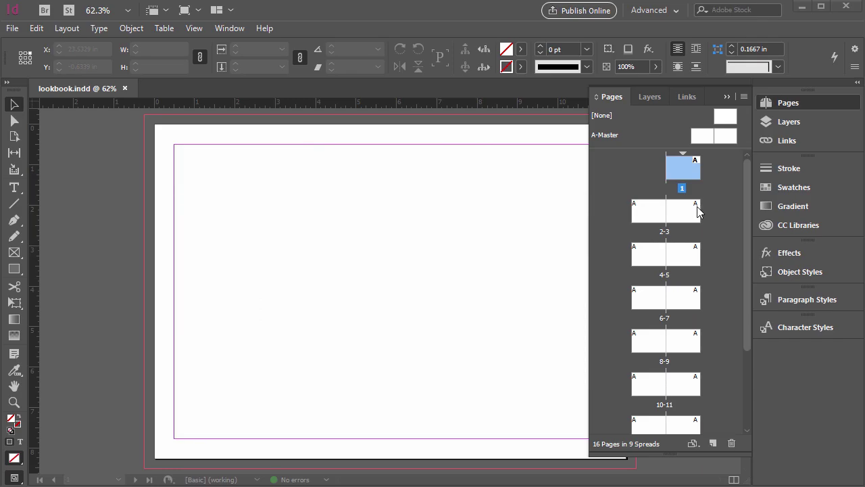
Step: Open the A-Master spread and draw a cyan-filled rectangle on its left page
left_click(654, 213)
left_click(681, 177)
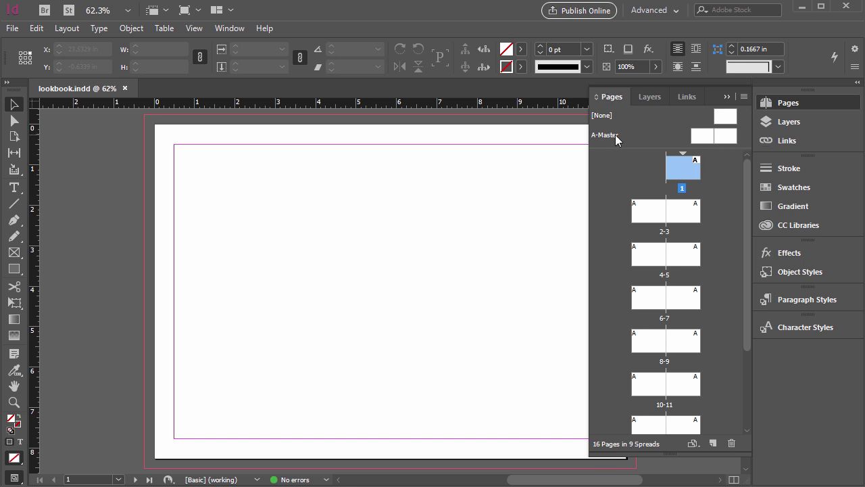
double_click(701, 137)
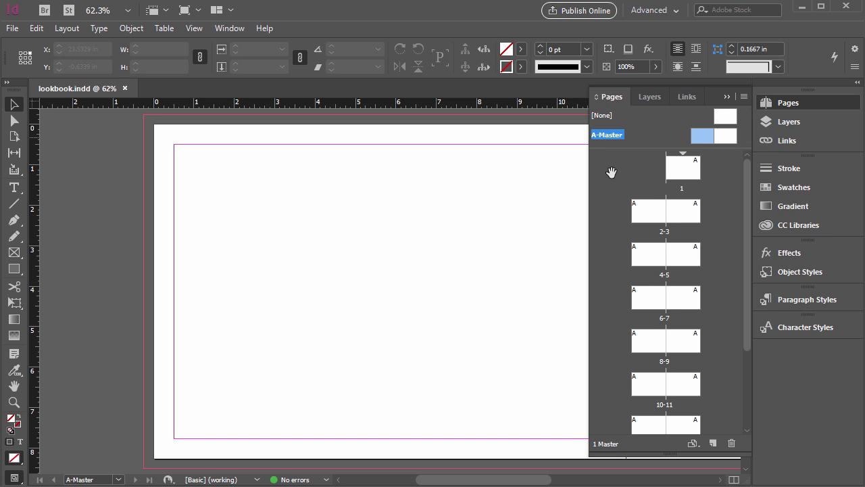
left_click_drag(501, 484, 527, 484)
left_click(14, 269)
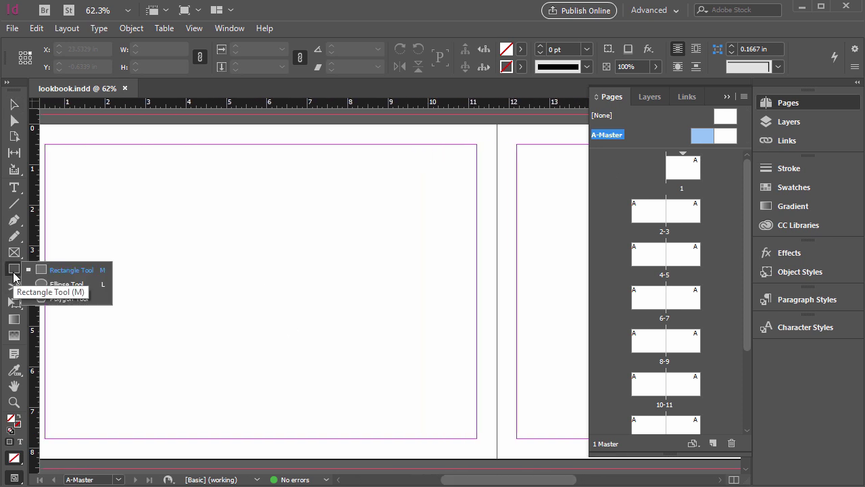
left_click(13, 269)
left_click(60, 272)
left_click_drag(118, 235, 356, 380)
left_click(520, 49)
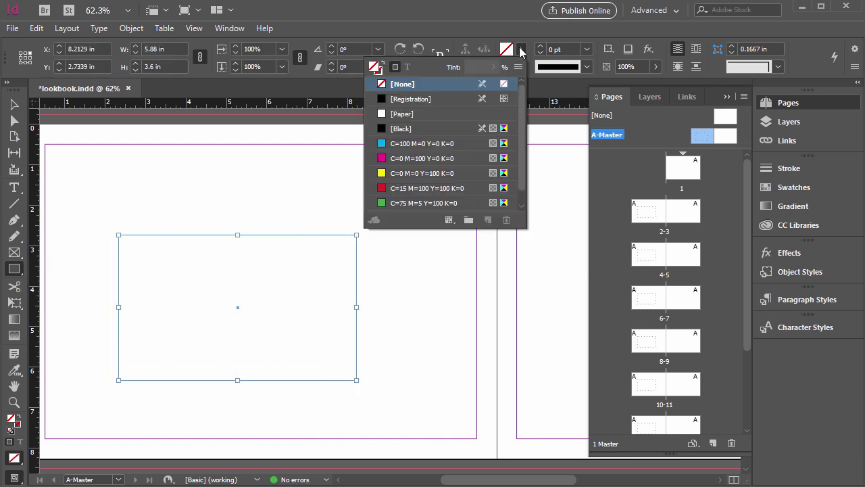
left_click(403, 143)
Step: Apply A-Master to the pages 2–3 spread and to page 16
left_click_drag(627, 177, 647, 217)
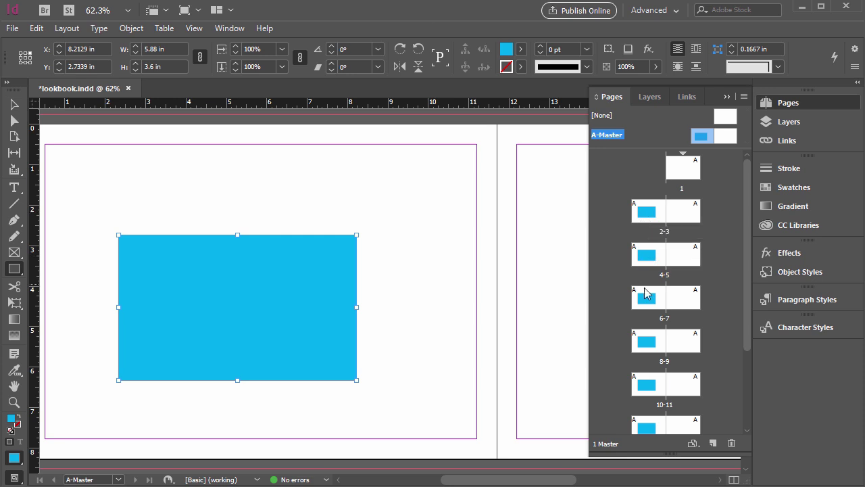
scroll(659, 367, "down", 4)
left_click(648, 405, "alt")
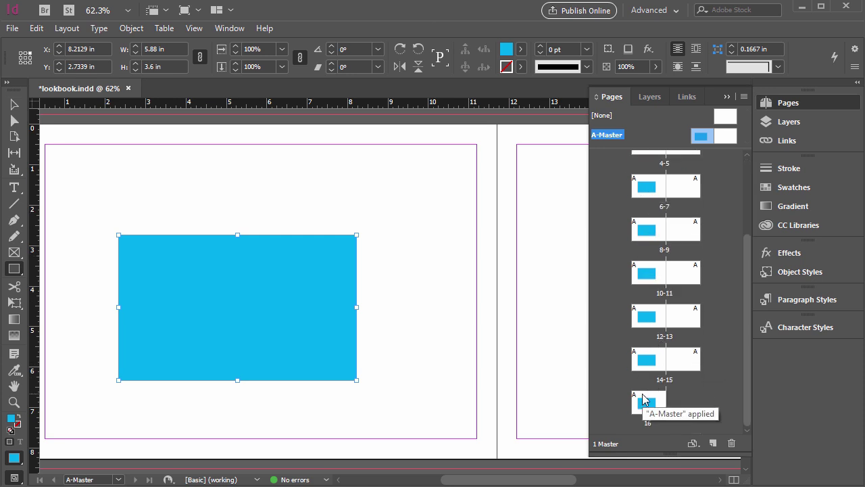
scroll(648, 409, "up", 4)
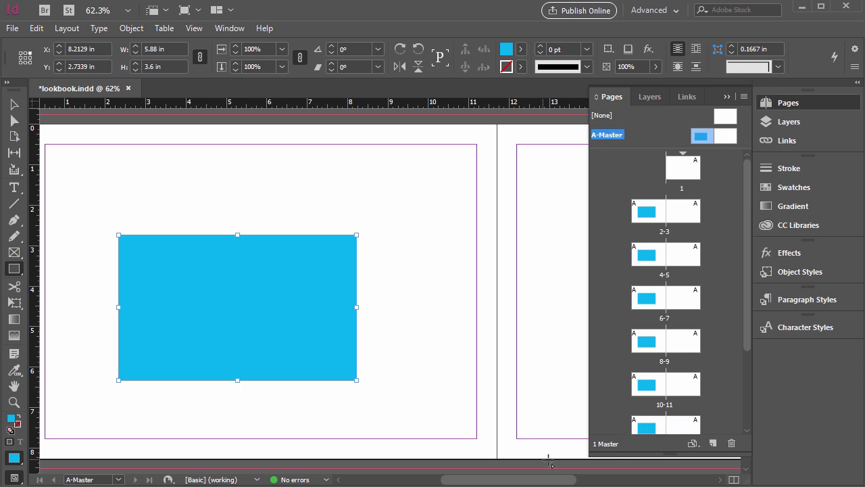
left_click_drag(539, 479, 566, 481)
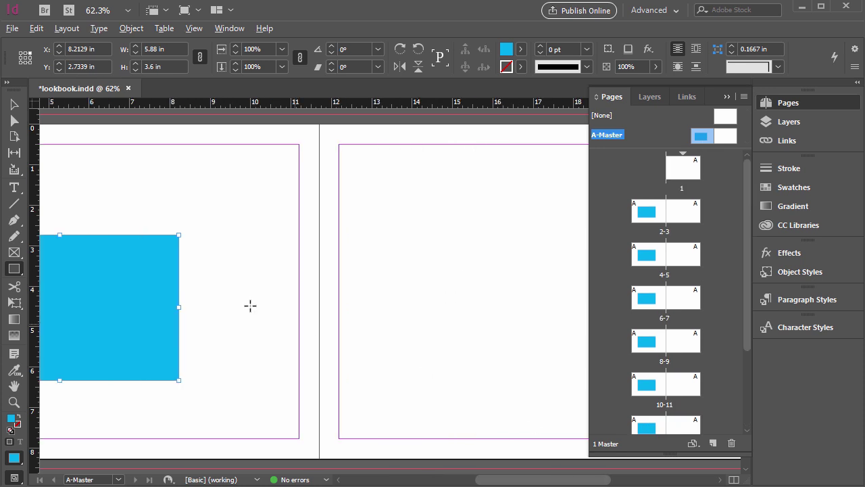
Step: Place a copy of the cyan rectangle on the right master page
left_click(13, 104)
left_click_drag(75, 270, 519, 273)
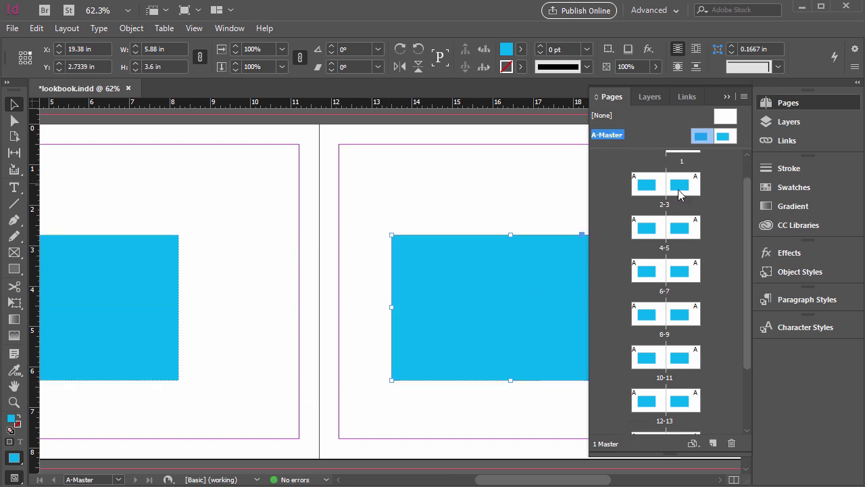
scroll(676, 194, "down", 3)
scroll(676, 297, "up", 3)
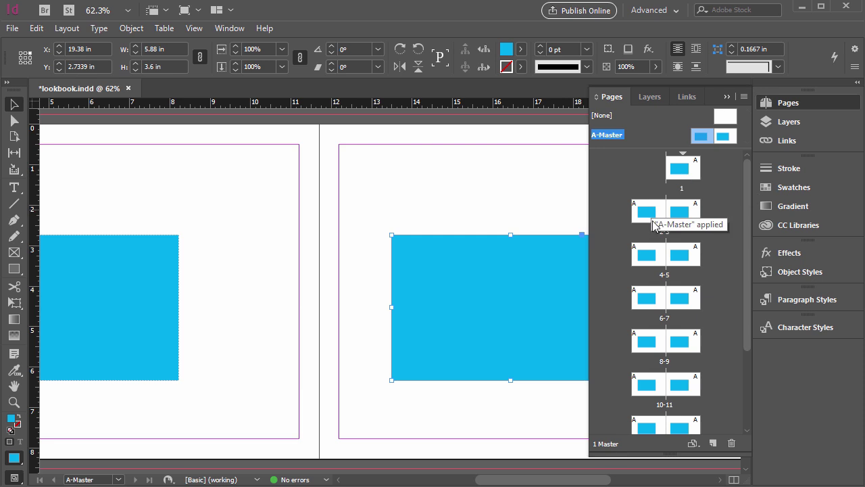
scroll(649, 338, "down", 3)
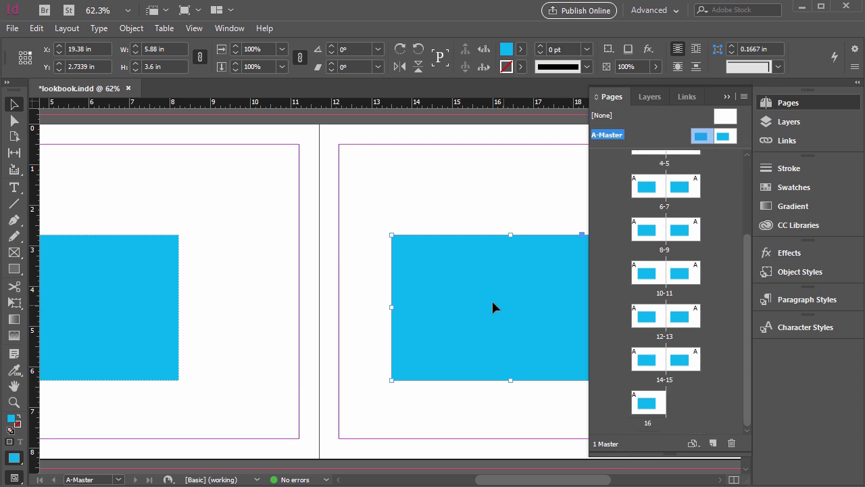
Step: Stretch the right rectangle across the spread, then delete both blue rectangles
left_click(147, 280)
left_click(427, 253)
left_click_drag(392, 235, 214, 114)
left_click_drag(214, 379, 127, 467)
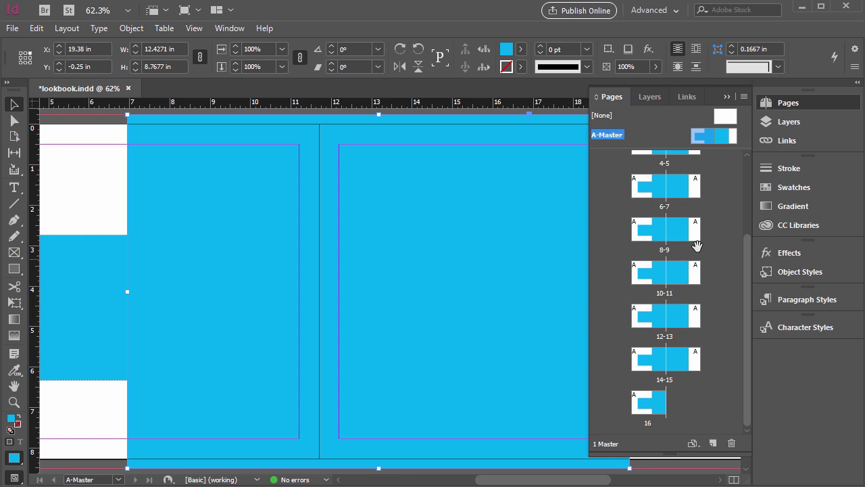
key("Delete")
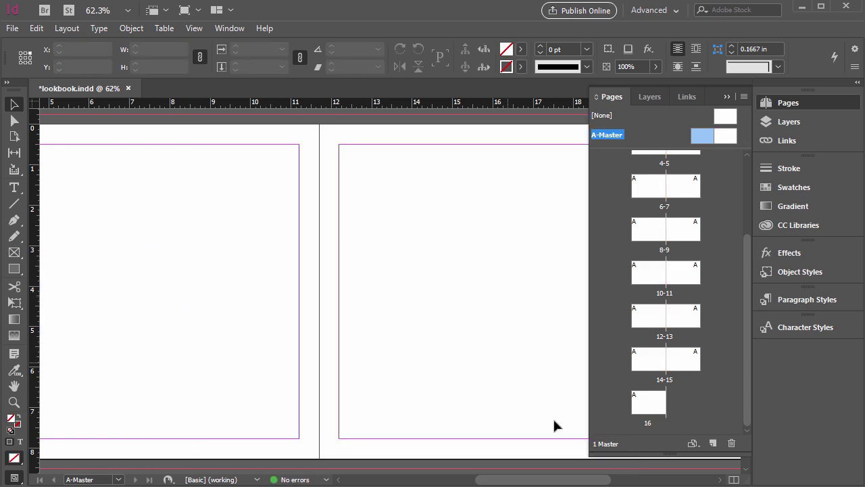
Step: Draw a small 0.4729 × 0.75 in rectangle at the left page's bottom-left margin corner
left_click_drag(534, 481, 517, 481)
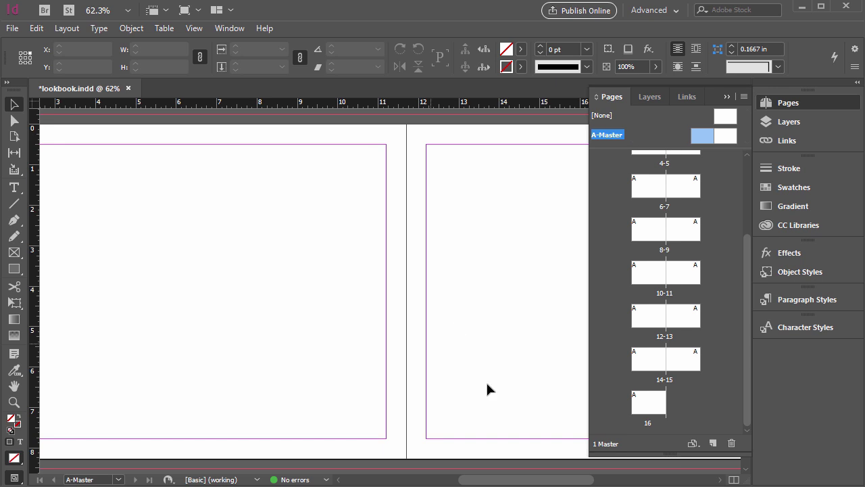
left_click_drag(535, 480, 508, 481)
scroll(102, 360, "down", 2)
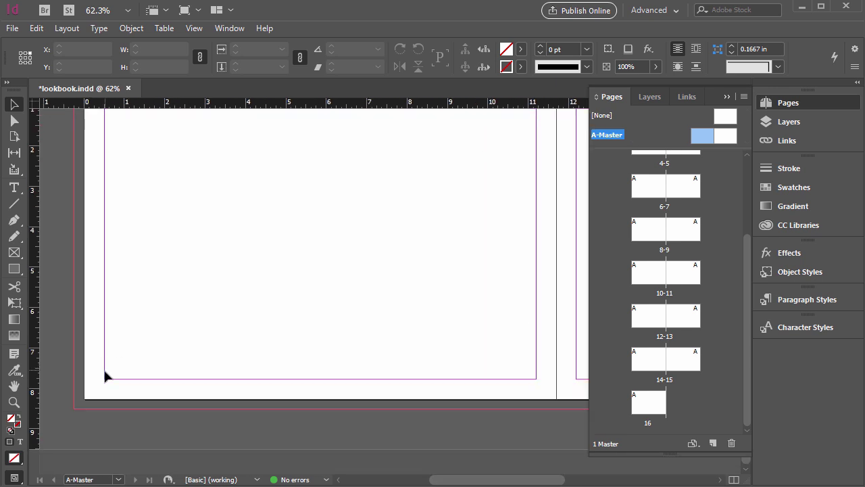
left_click(14, 268)
left_click(43, 271)
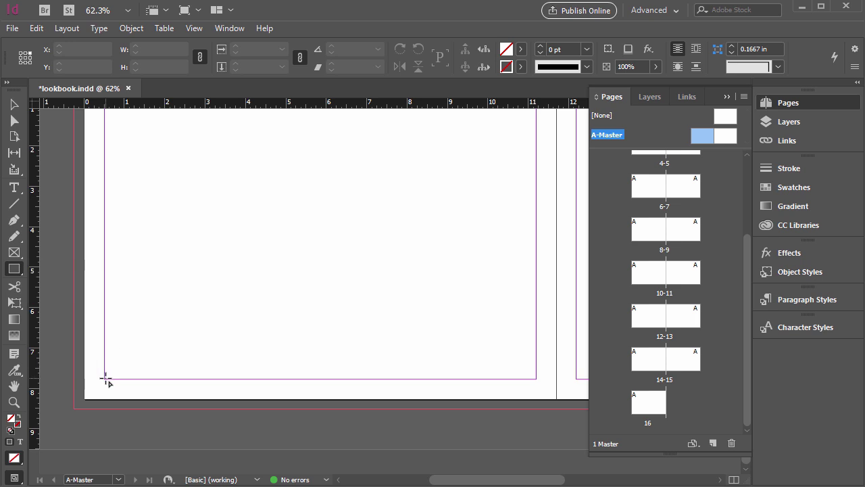
left_click_drag(105, 378, 123, 408)
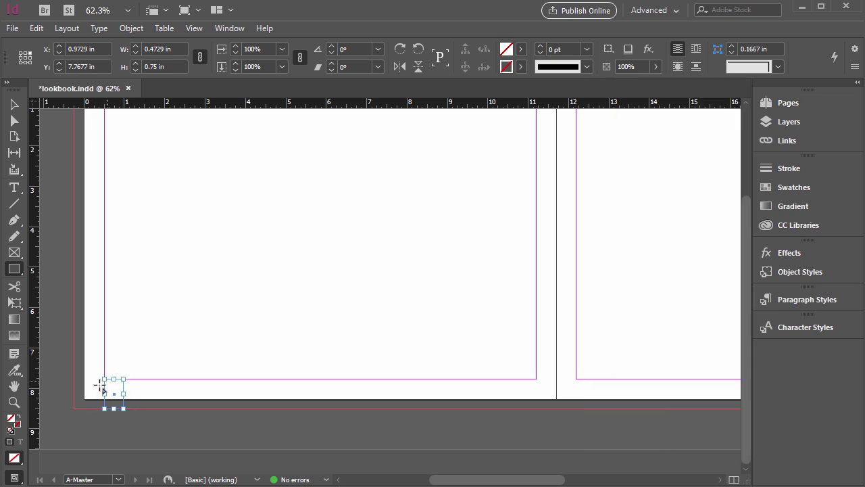
Step: Cancel the fill Color Picker, then show the Swatches panel with its panel menu open
double_click(11, 419)
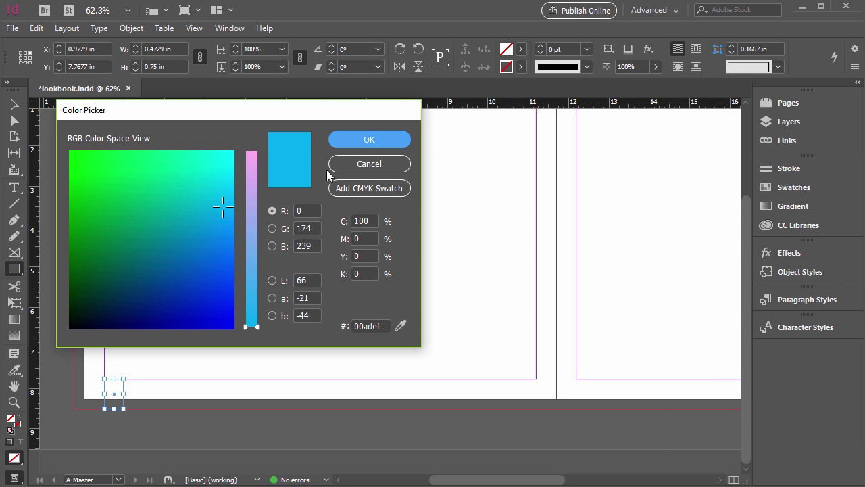
left_click(361, 166)
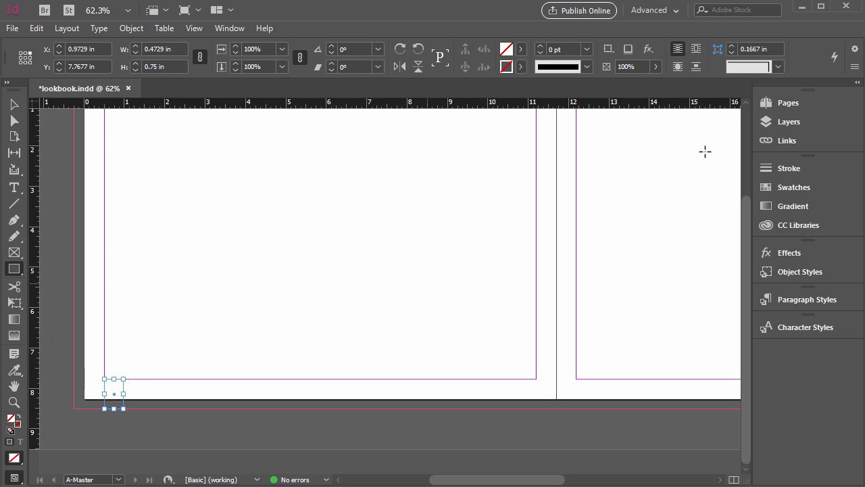
left_click(796, 188)
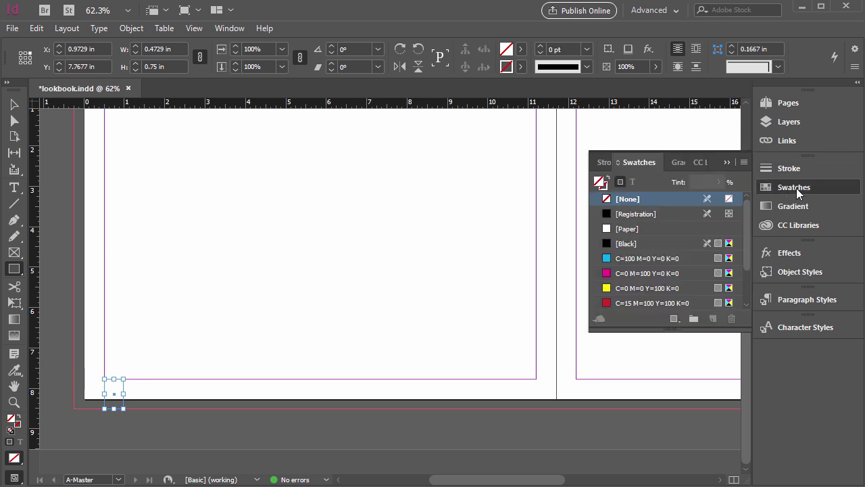
left_click(744, 163)
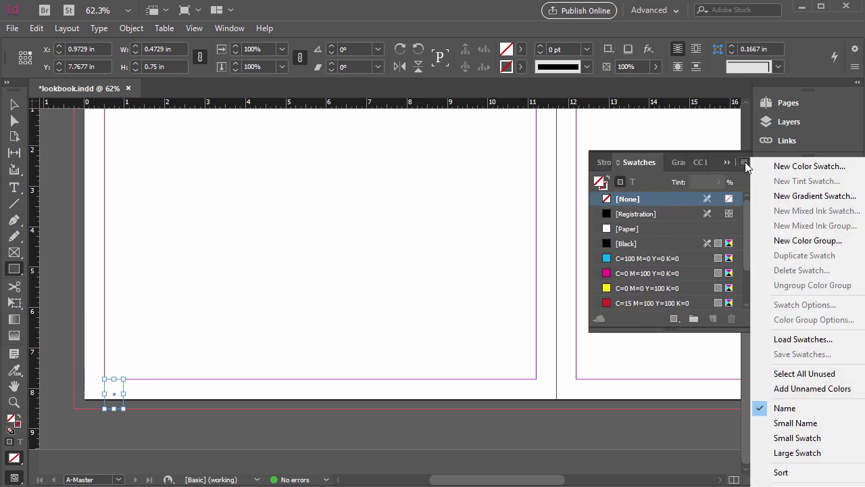
Step: Add PANTONE P 116-8 C and P 120-2 C as new swatches using PANTONE+ CMYK Coated mode
left_click(784, 166)
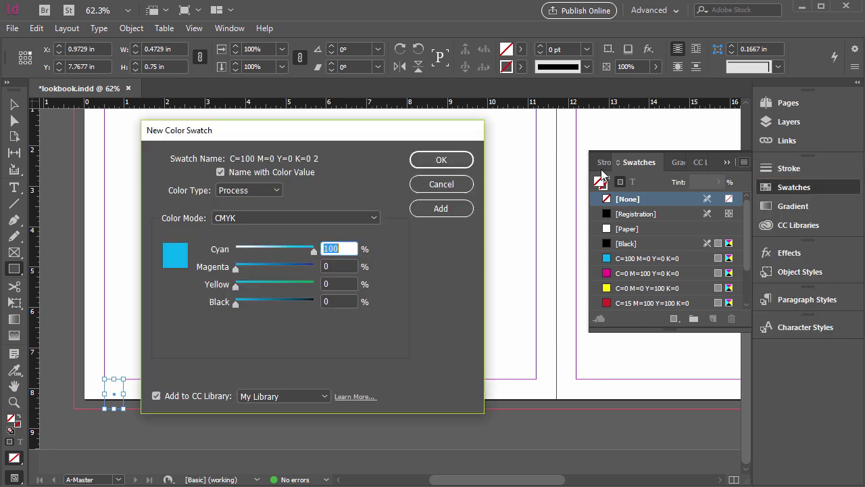
left_click(373, 218)
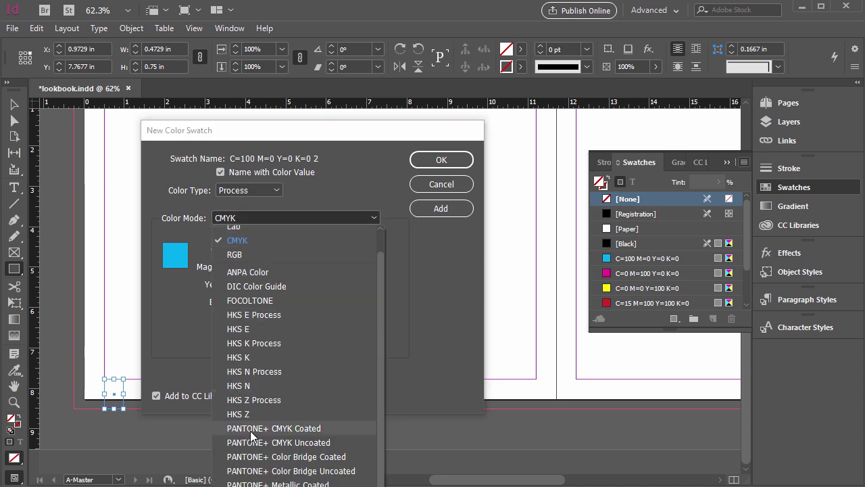
left_click(300, 429)
left_click_drag(378, 266, 380, 312)
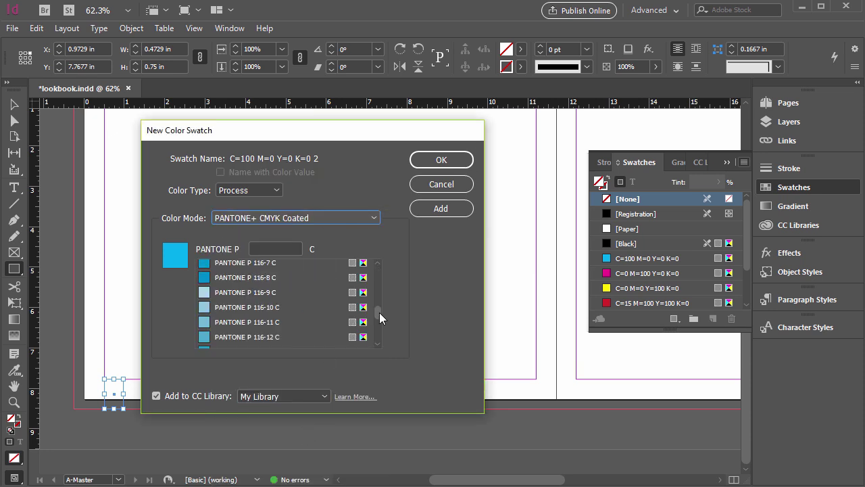
left_click(255, 279)
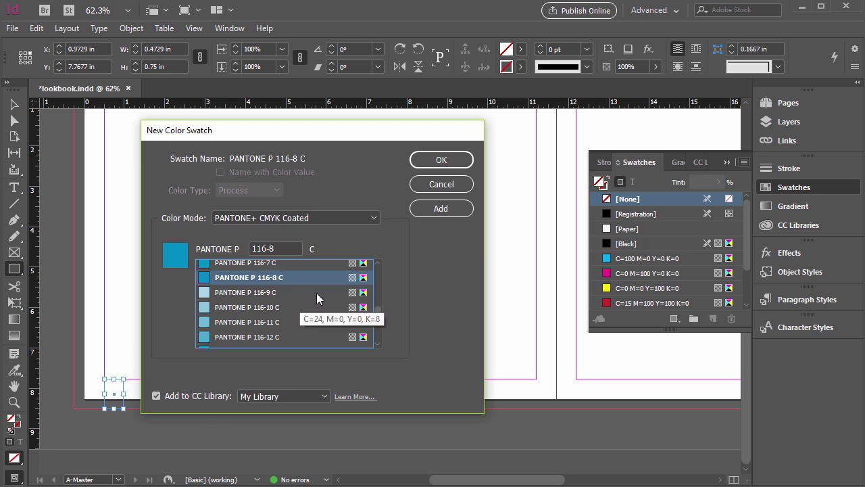
left_click(440, 208)
left_click_drag(381, 312, 376, 287)
scroll(270, 300, "down", 5)
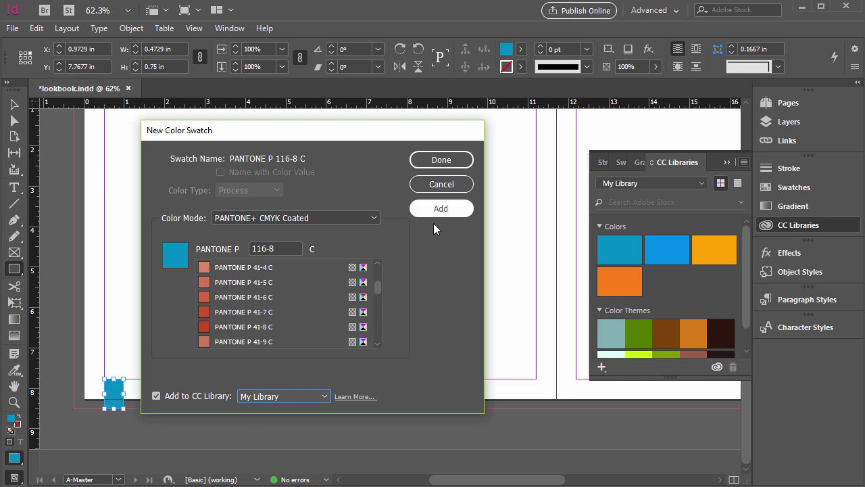
scroll(275, 307, "down", 10)
left_click(249, 290)
left_click(440, 209)
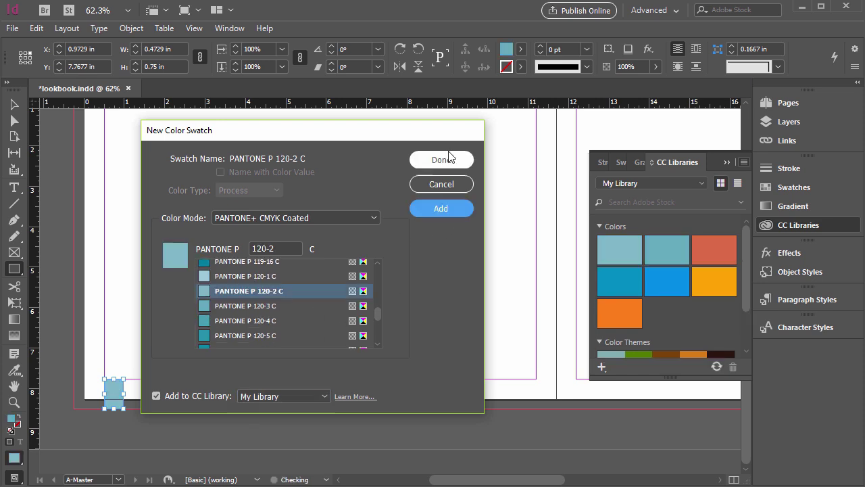
left_click(442, 160)
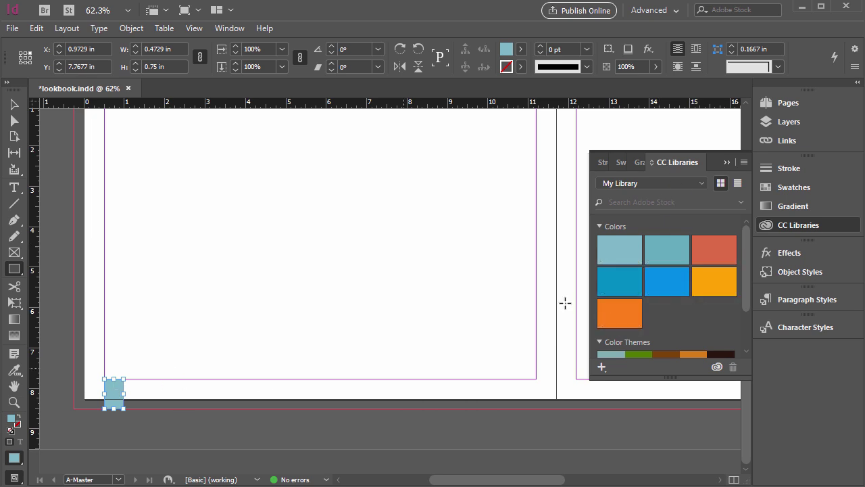
Step: Fill the small corner box with the teal PANTONE swatch and close the colour library
left_click(615, 276)
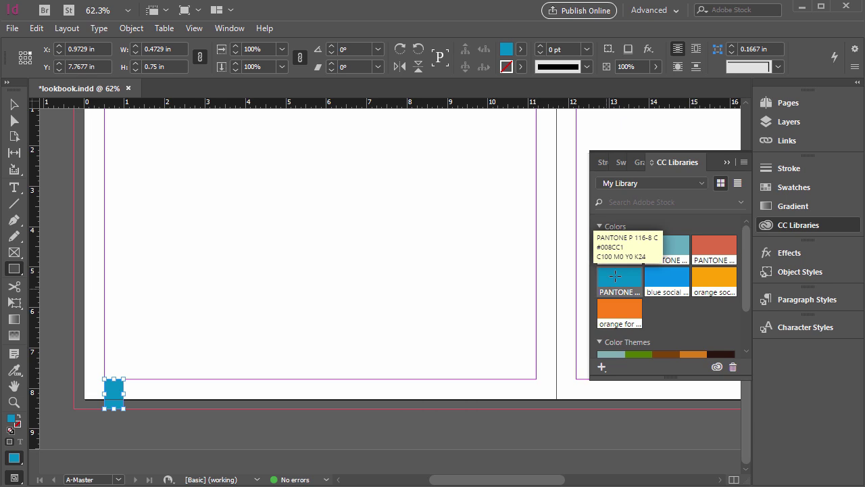
key("v")
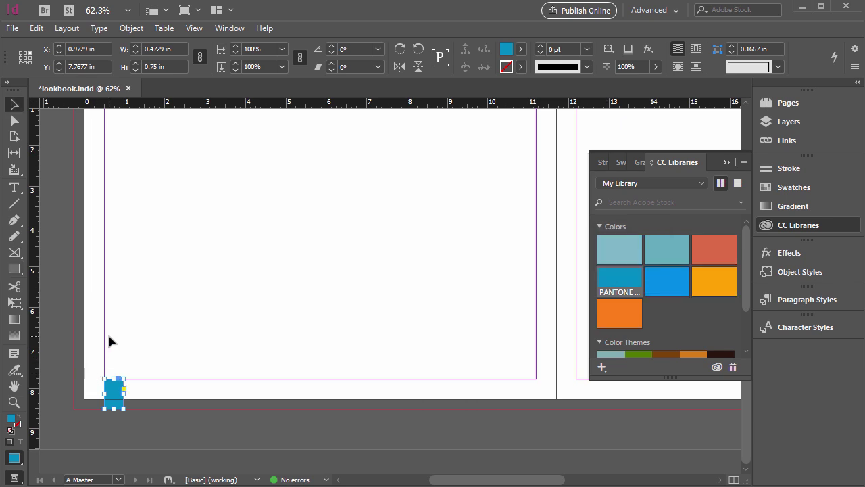
left_click(726, 163)
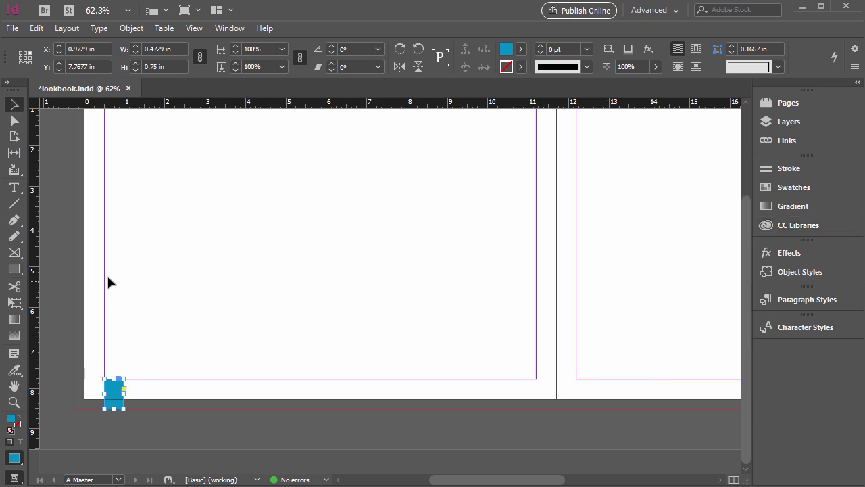
left_click(131, 368)
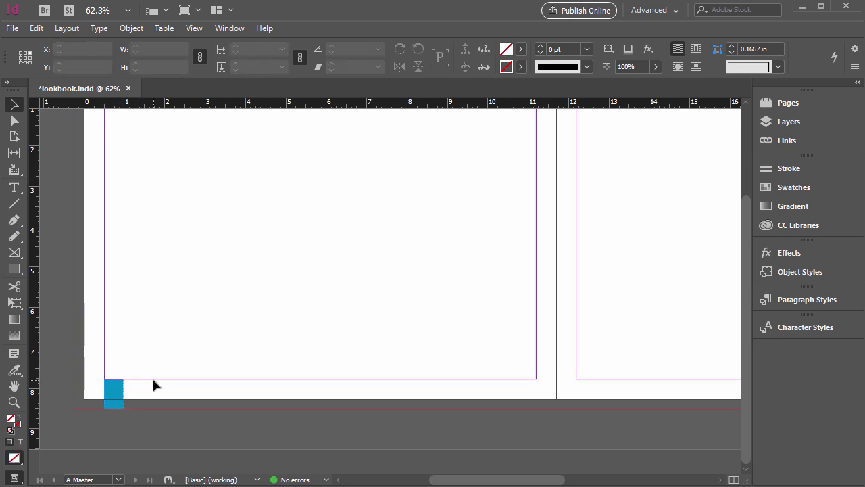
Step: Alt-drag a copy of the teal box to the right page's bottom-right corner
mouse_move(512, 479)
left_mouse_down()
mouse_move(597, 479)
mouse_move(487, 481)
mouse_move(593, 482)
mouse_move(505, 481)
left_mouse_up()
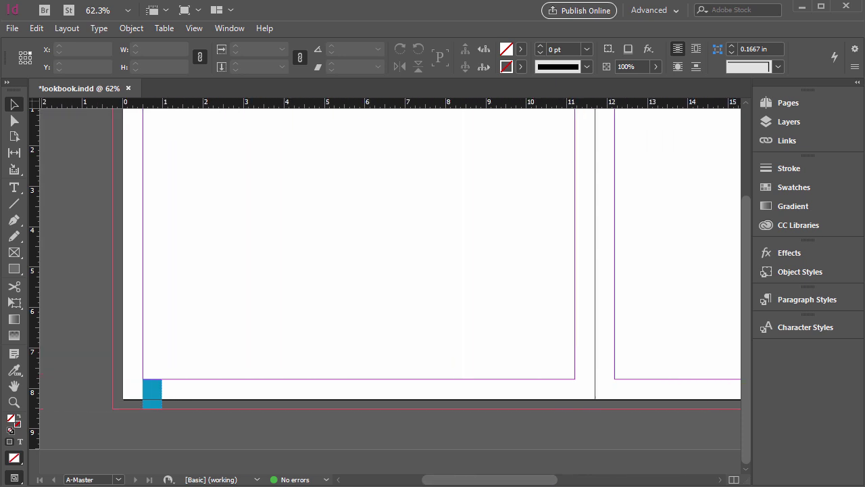
left_click(158, 398)
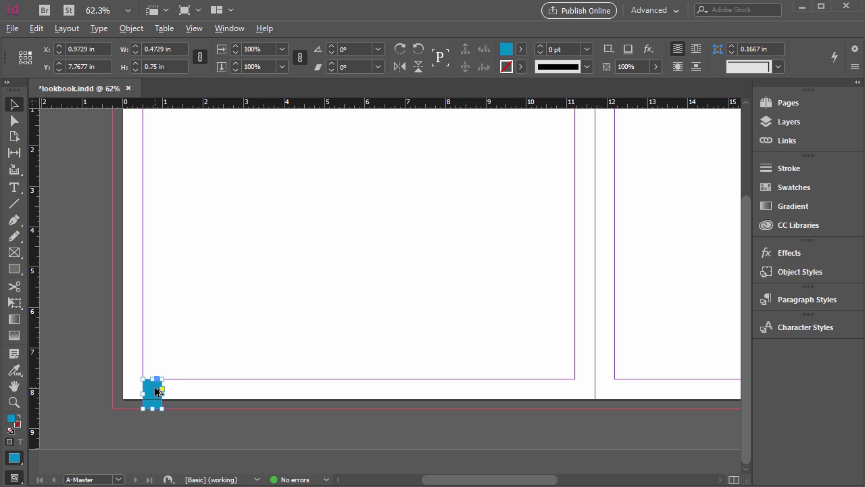
left_click_drag(155, 390, 577, 404)
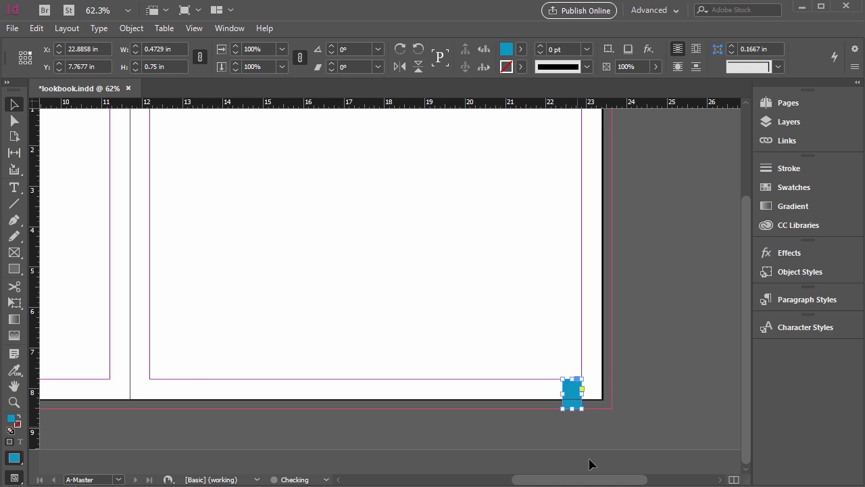
left_click_drag(589, 479, 475, 482)
left_click(174, 259)
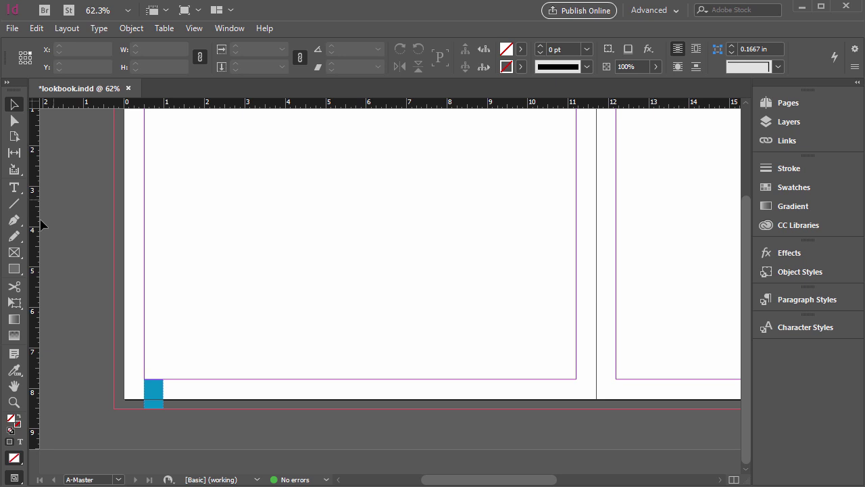
Step: Create a small text frame containing 4 and move it onto the teal corner box
left_click(14, 188)
left_click_drag(15, 189, 63, 194)
left_click(64, 194)
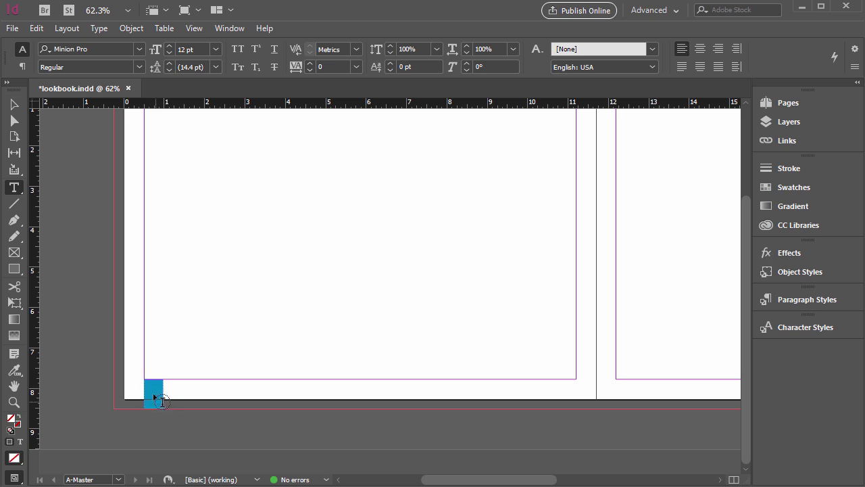
left_click_drag(218, 207, 238, 230)
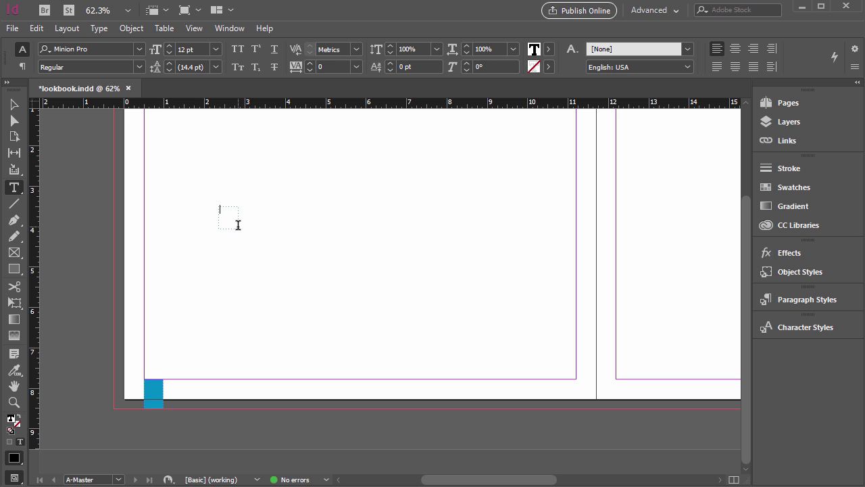
type("4")
left_click(13, 104)
left_click_drag(227, 222, 156, 398)
Step: Preview pages 4 and 6, then return to A-Master and select the 4
left_click(788, 103)
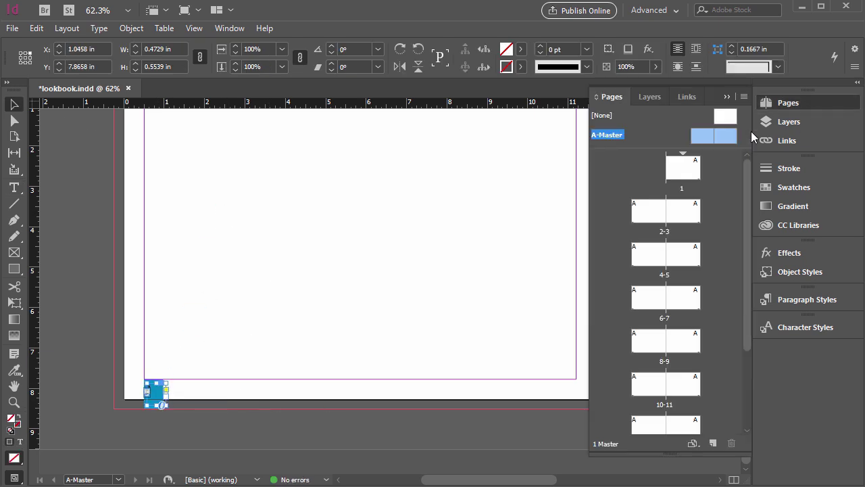
double_click(649, 256)
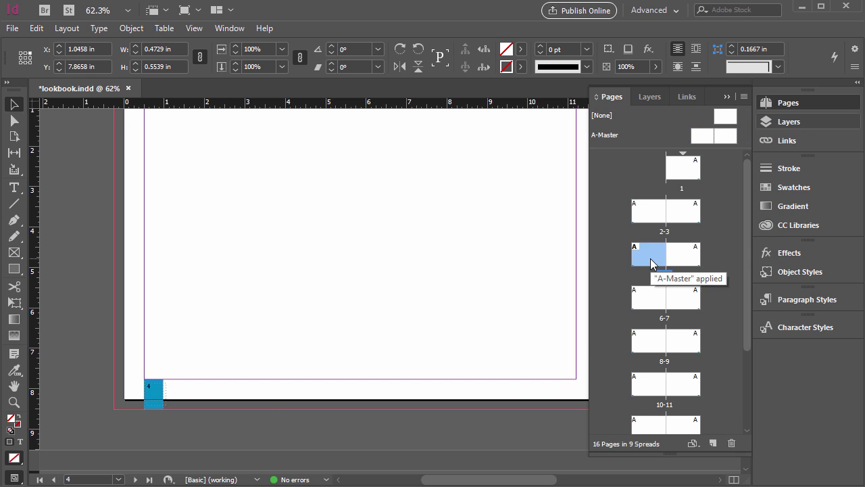
double_click(649, 298)
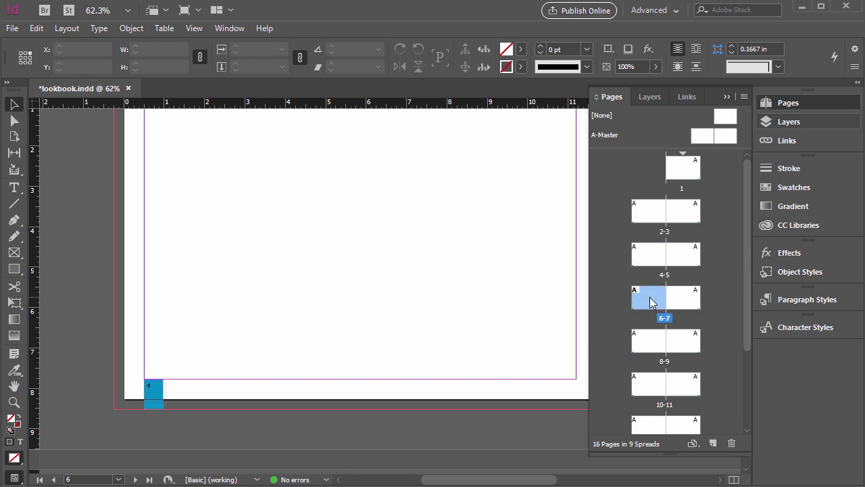
double_click(702, 138)
double_click(151, 385)
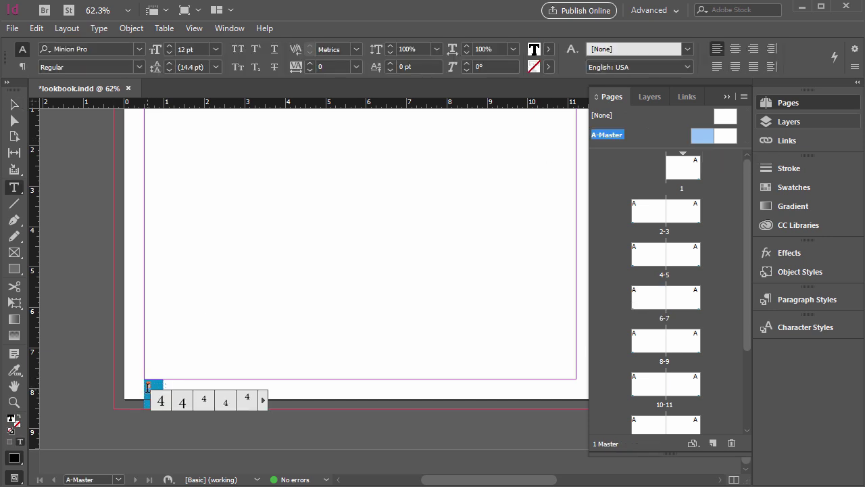
Step: Replace the 4 with a Current Page Number marker via Type > Insert Special Character > Markers
left_click(106, 32)
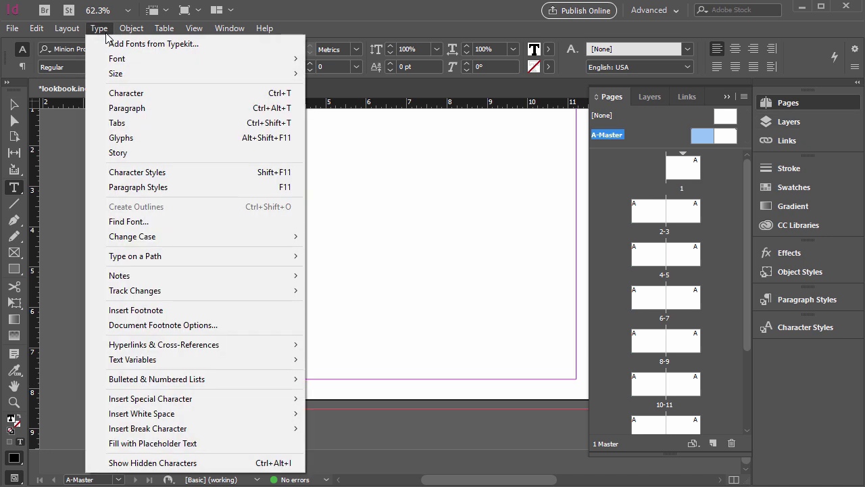
mouse_move(216, 400)
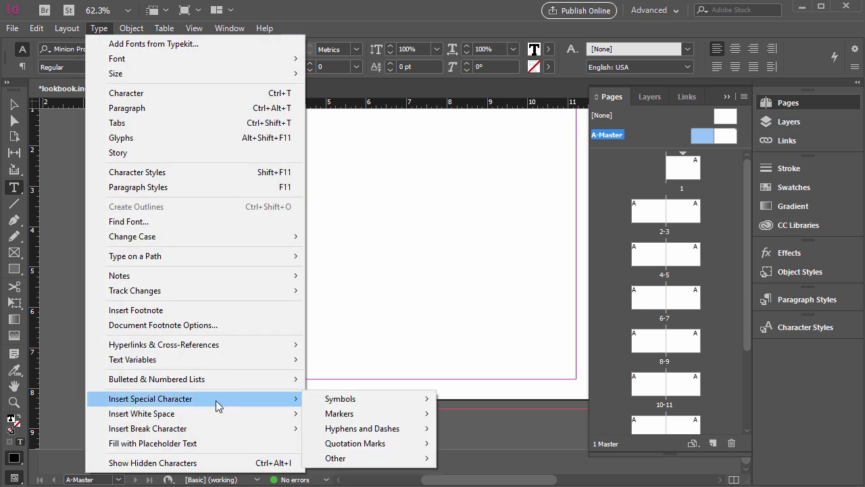
mouse_move(358, 414)
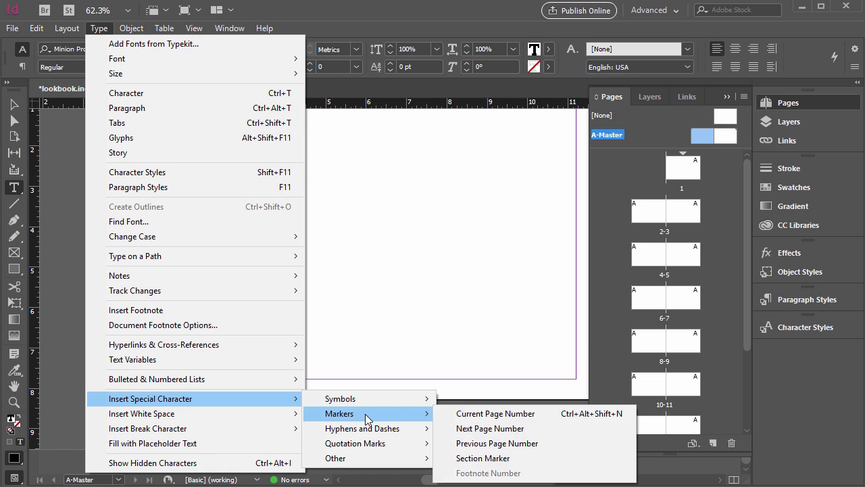
left_click(526, 417)
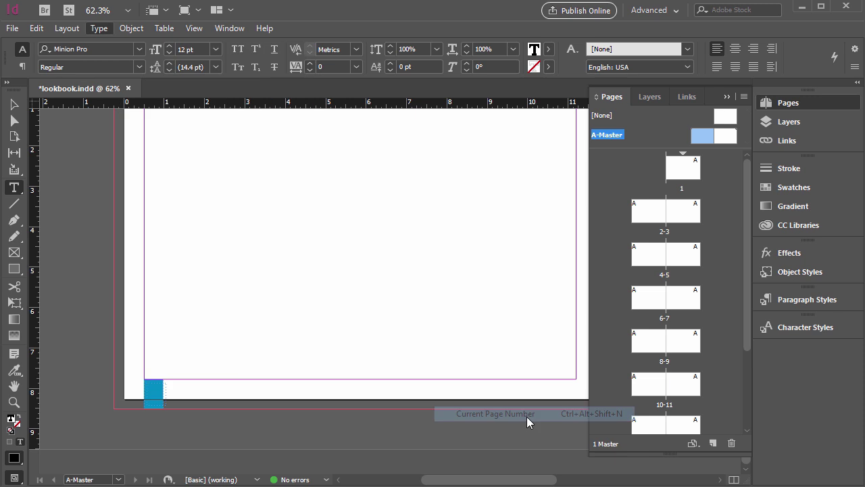
double_click(154, 385)
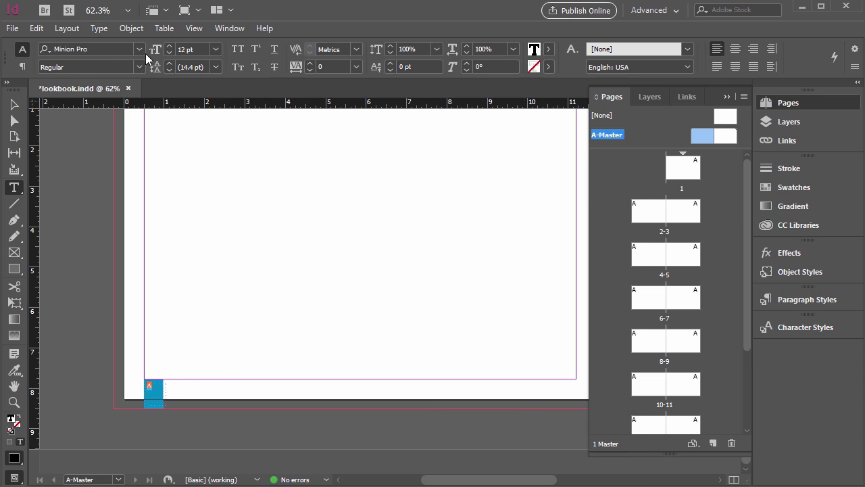
left_click(215, 49)
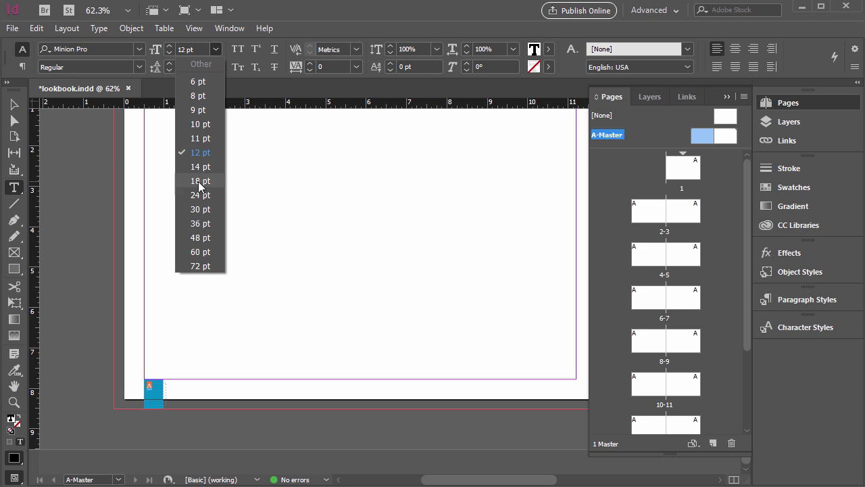
Step: Set the page-number marker to 24 pt Ebrima
left_click(201, 184)
left_click(196, 49)
type("24")
key("Return")
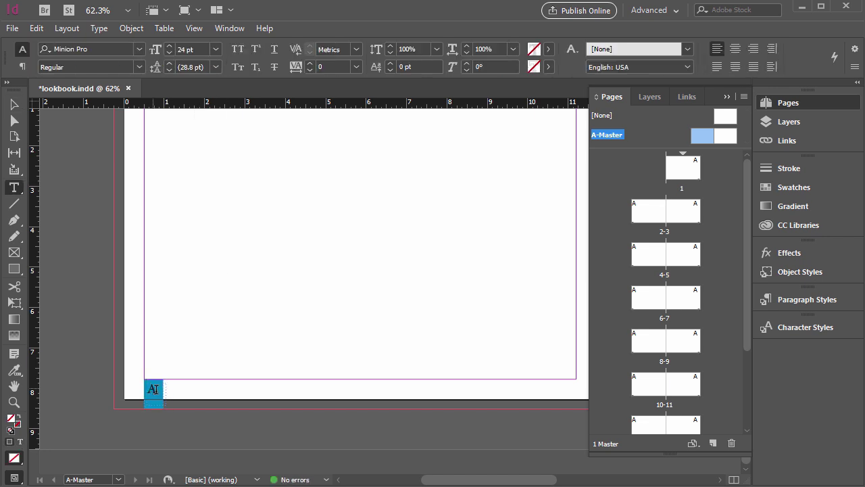
left_click(136, 49)
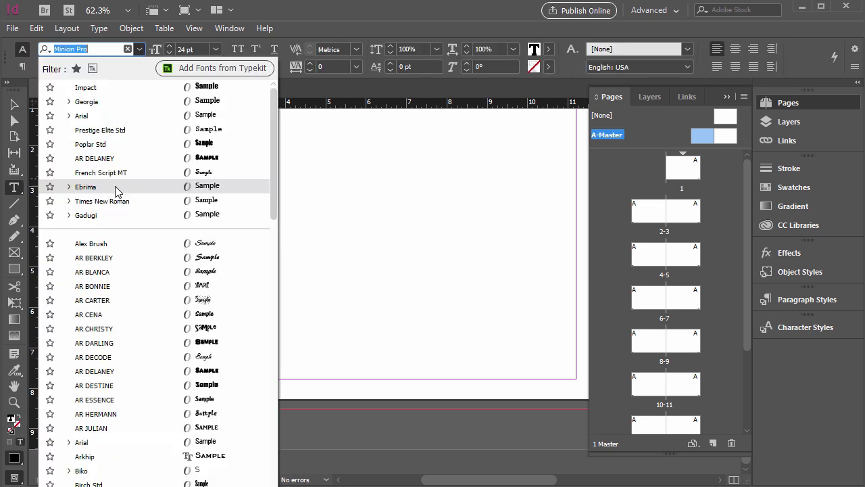
left_click(114, 187)
Step: Colour the marker text white using the [Paper] swatch
key("Escape")
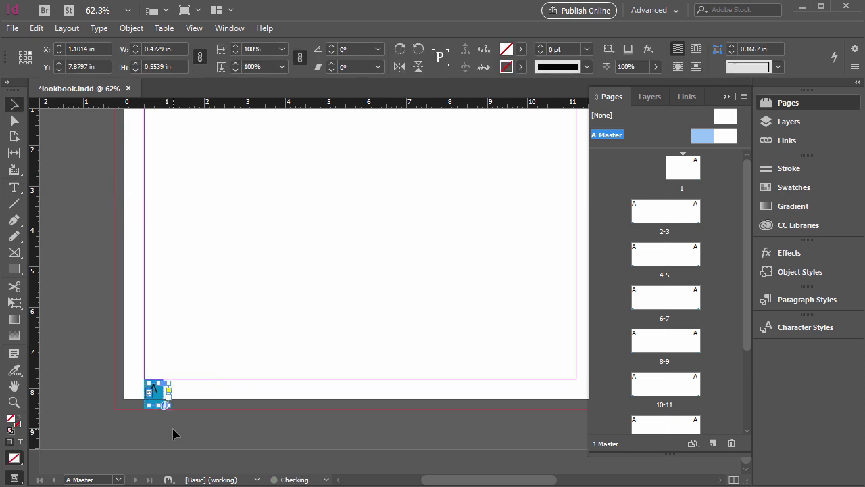
left_click(173, 431)
left_click(156, 390)
double_click(155, 391)
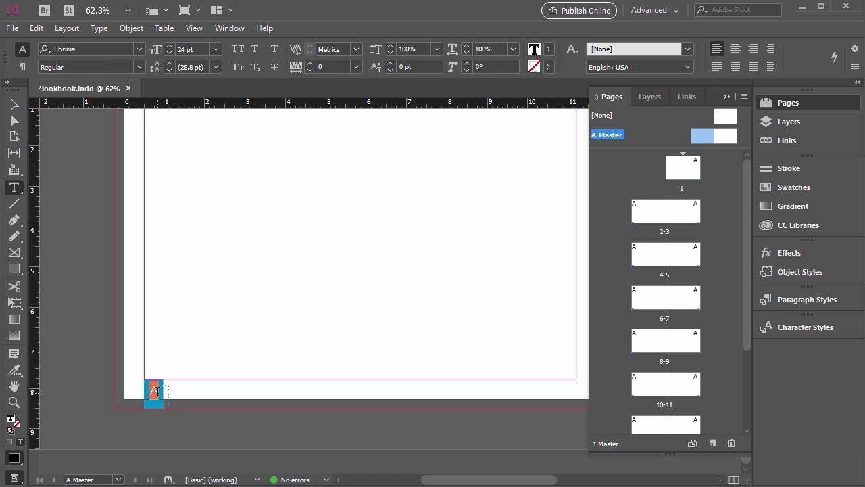
left_click(549, 48)
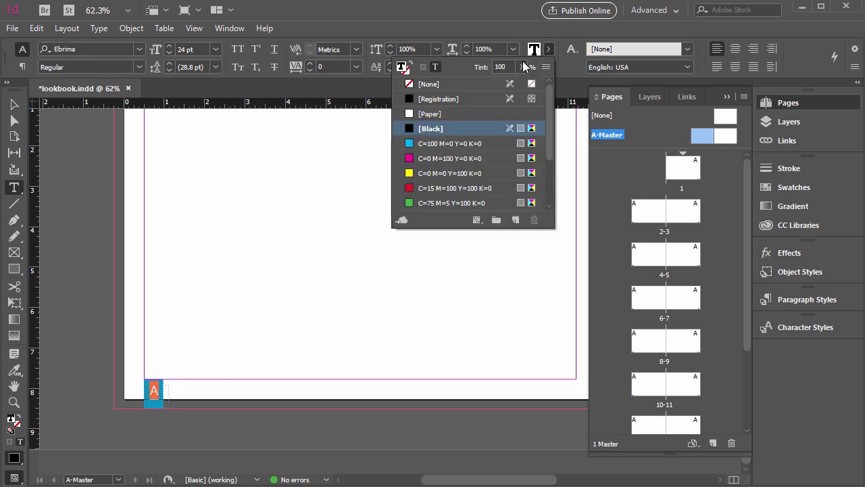
left_click(783, 190)
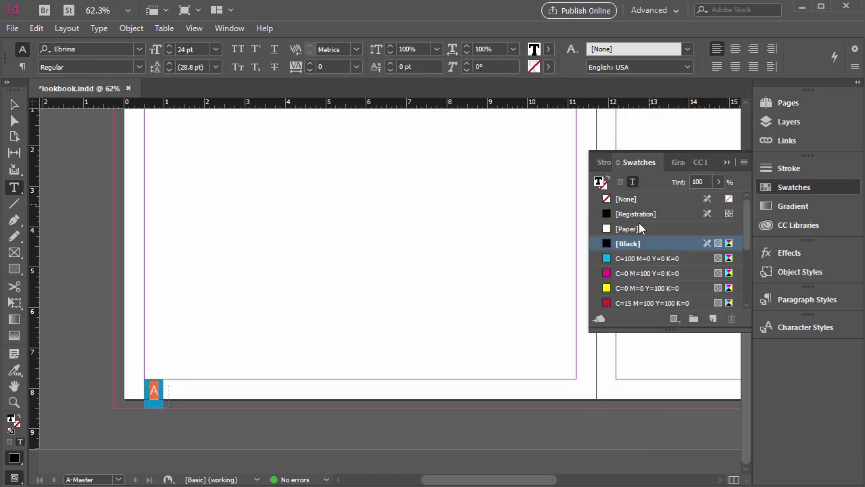
left_click(634, 230)
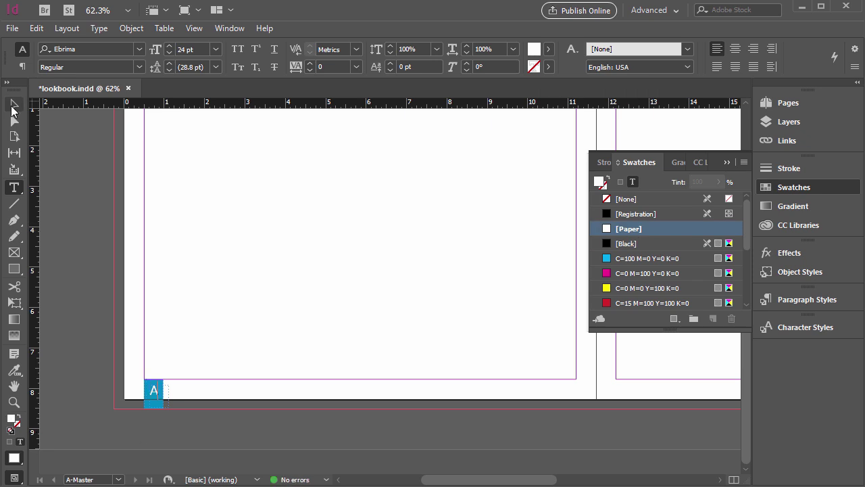
Step: Copy the page-number frame to the right page's corner box and widen it to fit
left_click(12, 105)
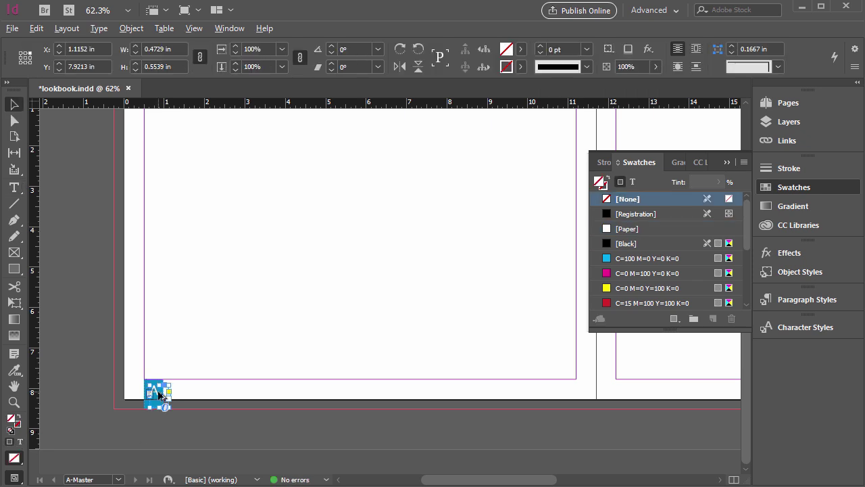
left_click_drag(159, 394, 693, 392)
key("ctrl+equal")
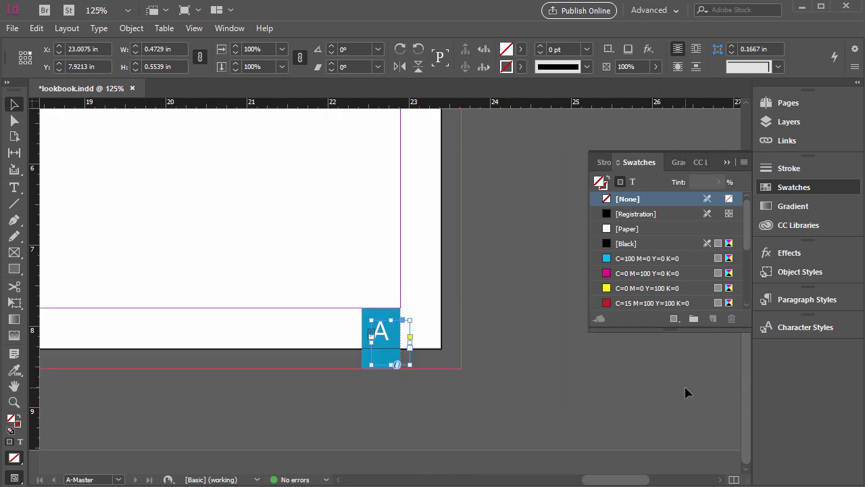
left_click_drag(373, 345, 351, 333)
Step: Centre-align the A marker inside its blue box
double_click(374, 333)
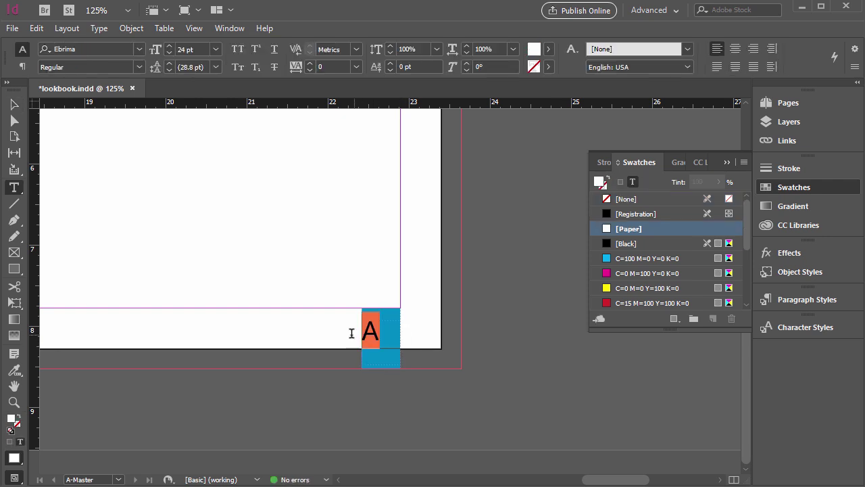
left_click(735, 48)
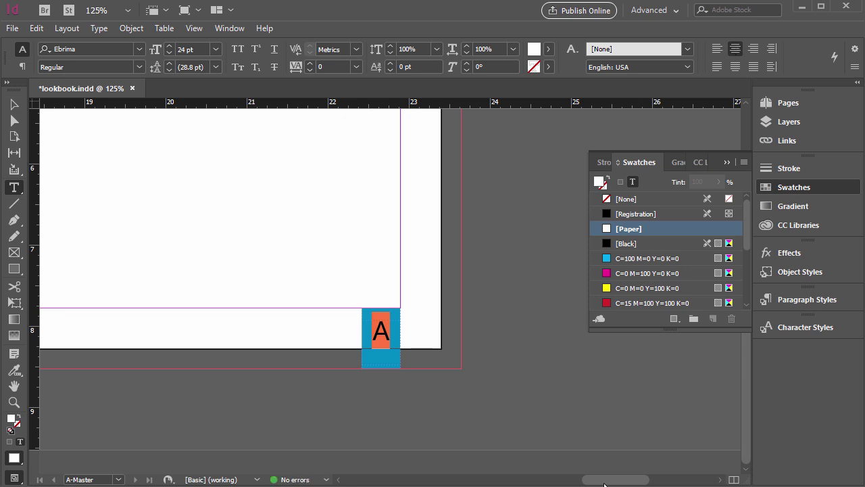
left_click_drag(606, 484, 436, 481)
key("Escape")
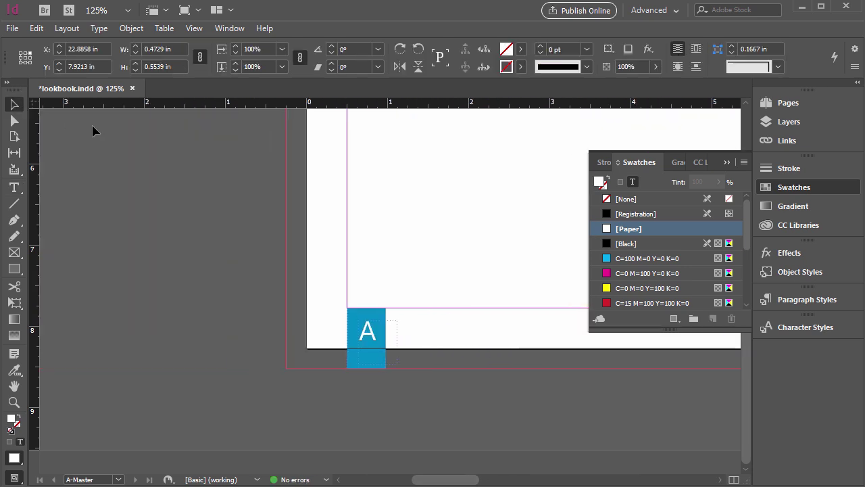
double_click(382, 341)
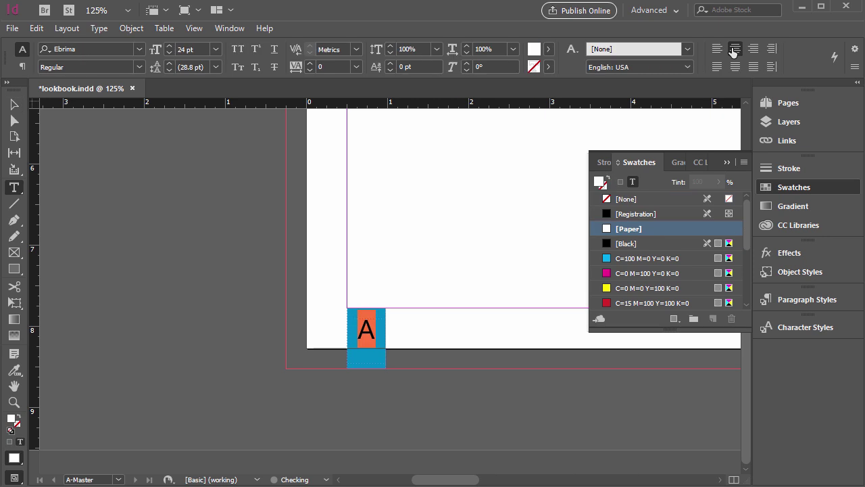
Step: Pull a horizontal ruler guide onto the master and position it below the page at 9.4344 in
key("Escape")
scroll(189, 155, "right", 5)
left_click(189, 155)
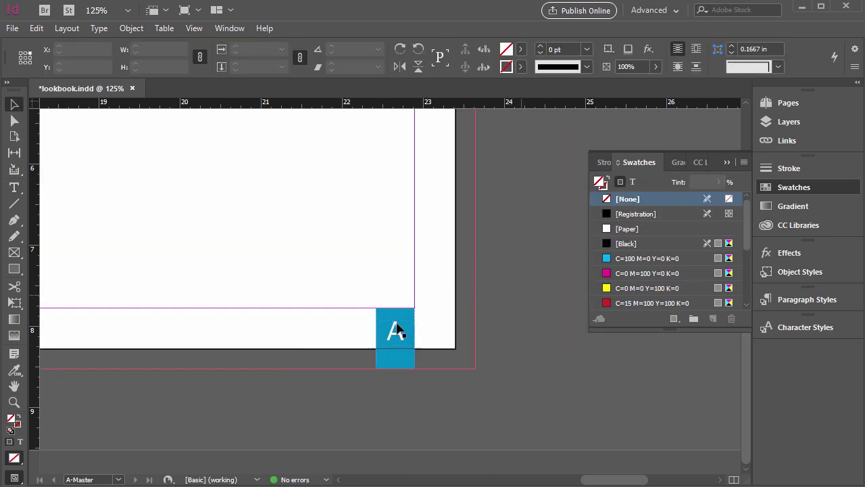
left_click_drag(189, 109, 519, 321)
scroll(397, 336, "left", 5)
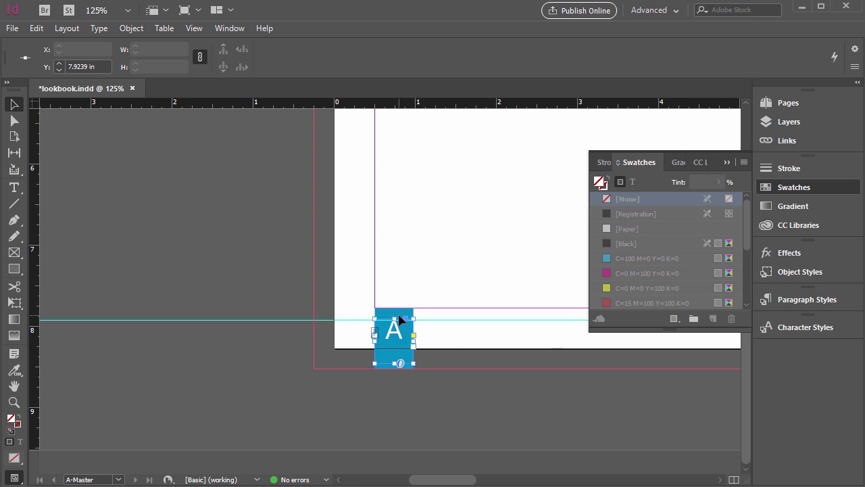
left_click(398, 319)
left_click_drag(395, 319, 395, 320)
left_click(290, 203)
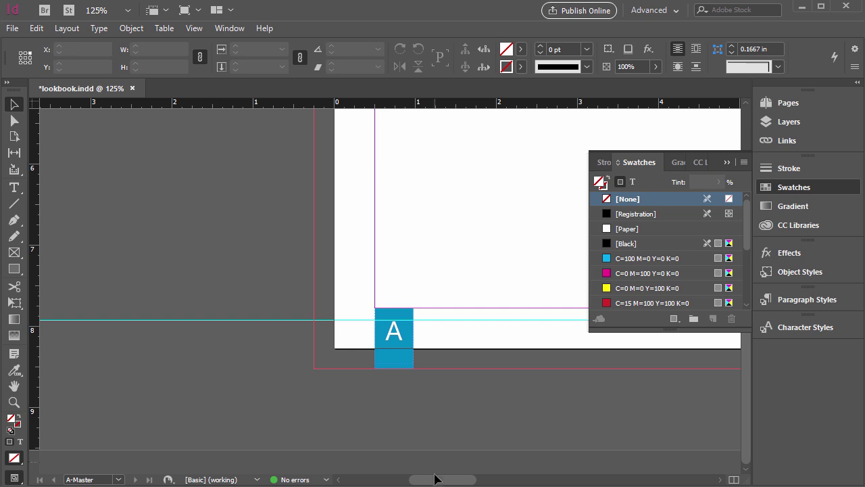
left_click_drag(439, 480, 463, 479)
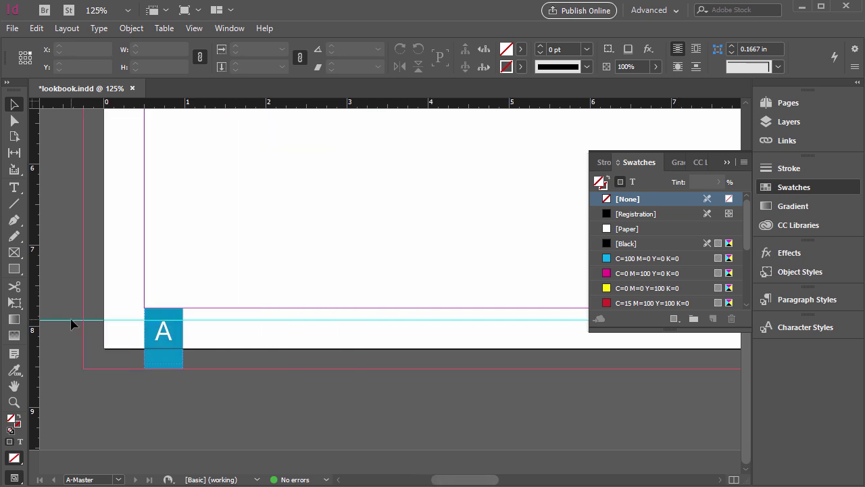
key("ctrl+minus")
key("ctrl+minus")
left_click_drag(73, 327, 135, 447)
Step: Open the Pages panel and jump through pages 2, 4, 6, 7 and 9 to check their number boxes
left_click_drag(457, 481, 487, 481)
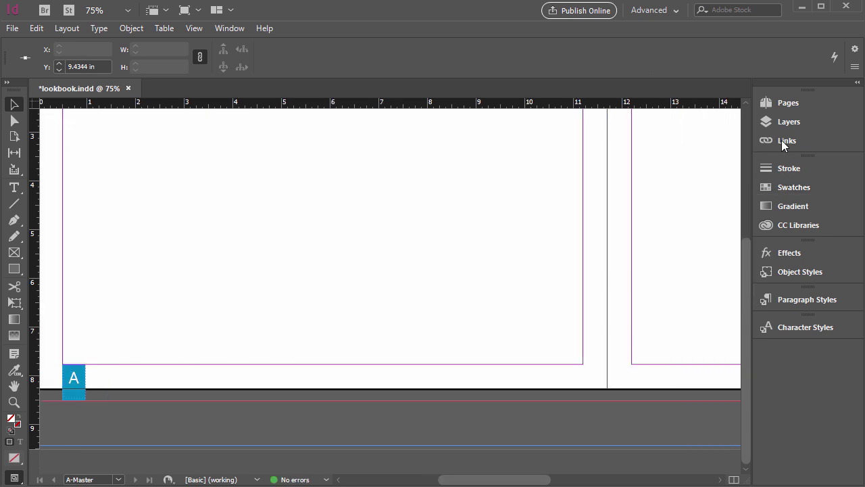
left_click(786, 103)
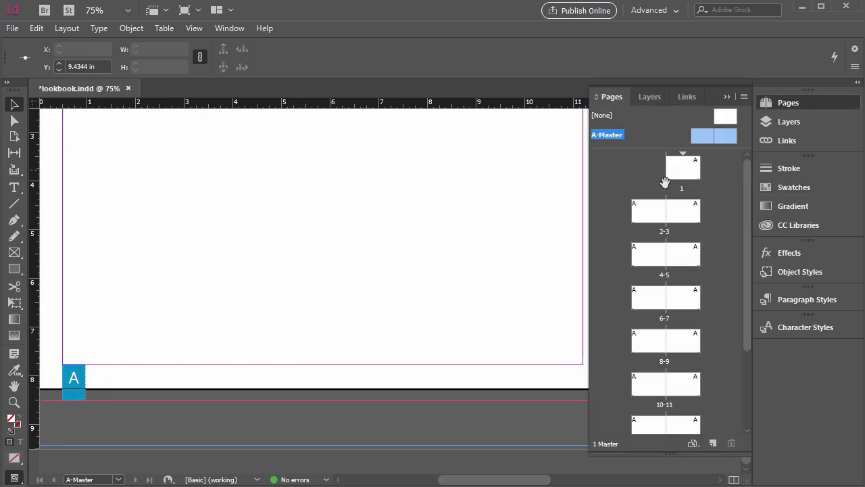
double_click(657, 212)
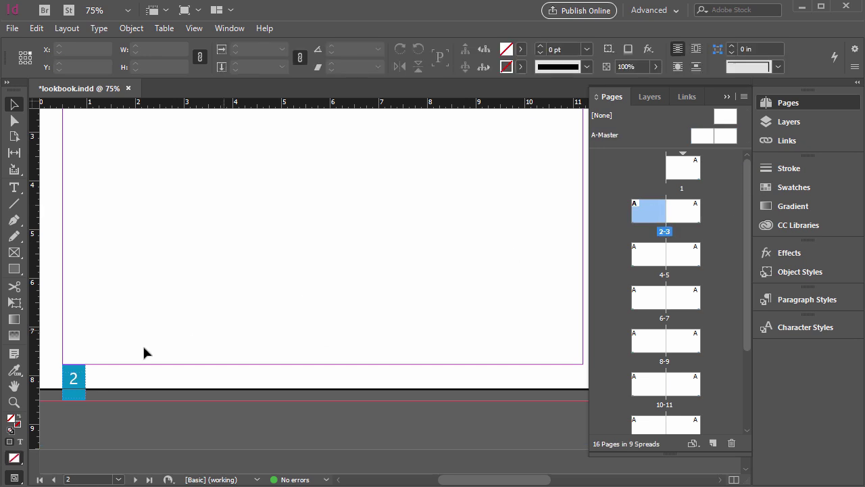
double_click(638, 262)
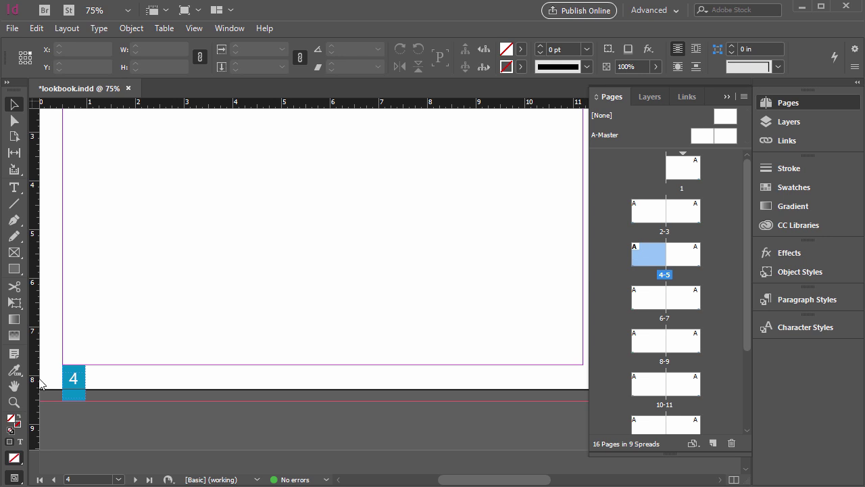
double_click(653, 297)
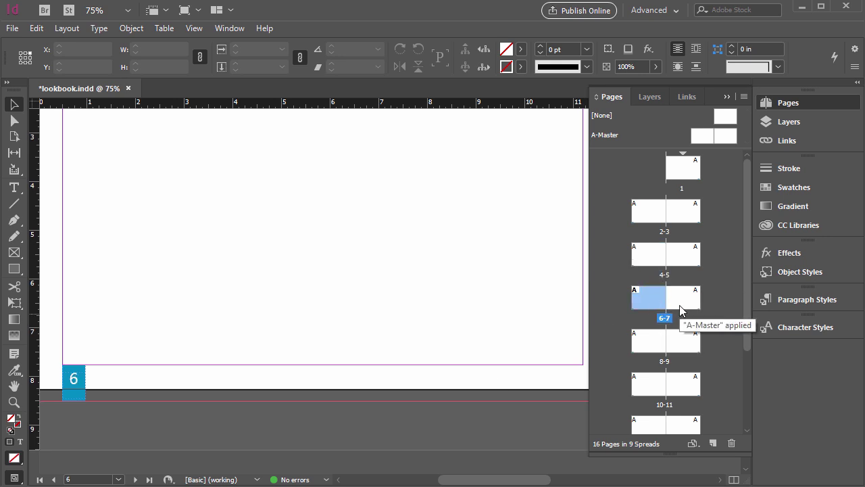
double_click(679, 305)
double_click(697, 343)
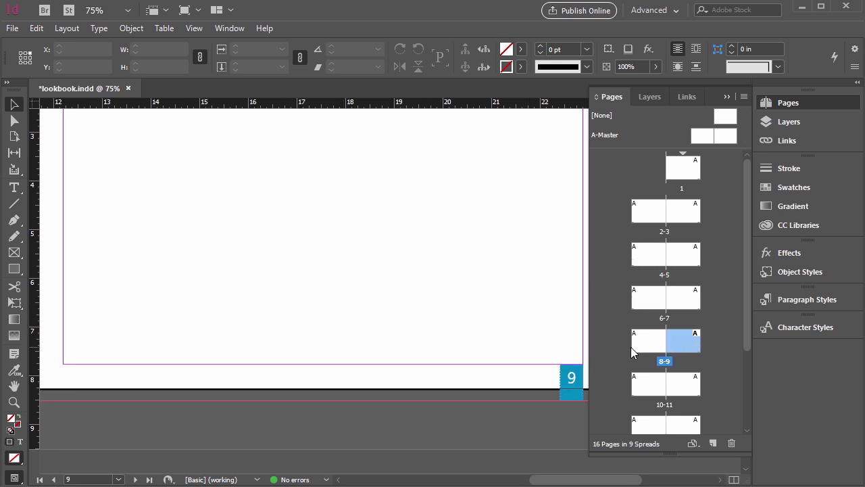
Step: Toggle Preview mode with W to inspect the layout, then return to cover page 1
left_click_drag(612, 480, 483, 479)
key("w")
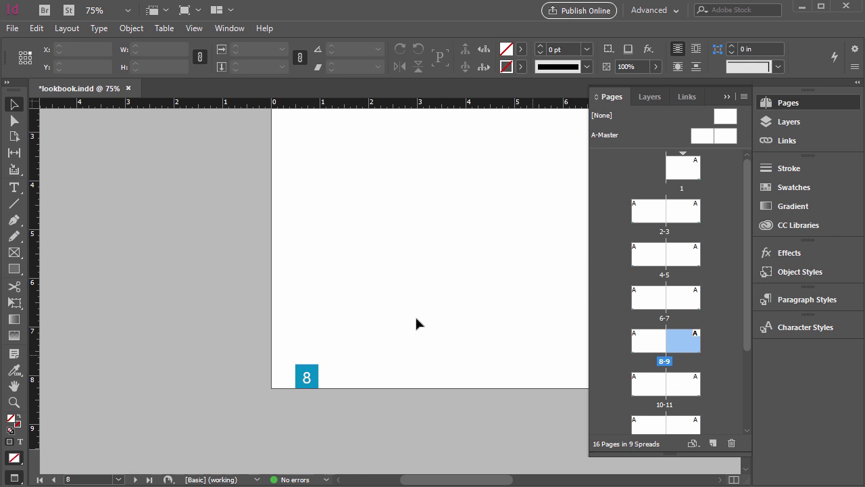
scroll(436, 315, "up", 1)
scroll(438, 304, "down", 1)
scroll(378, 325, "down", 1)
key("w")
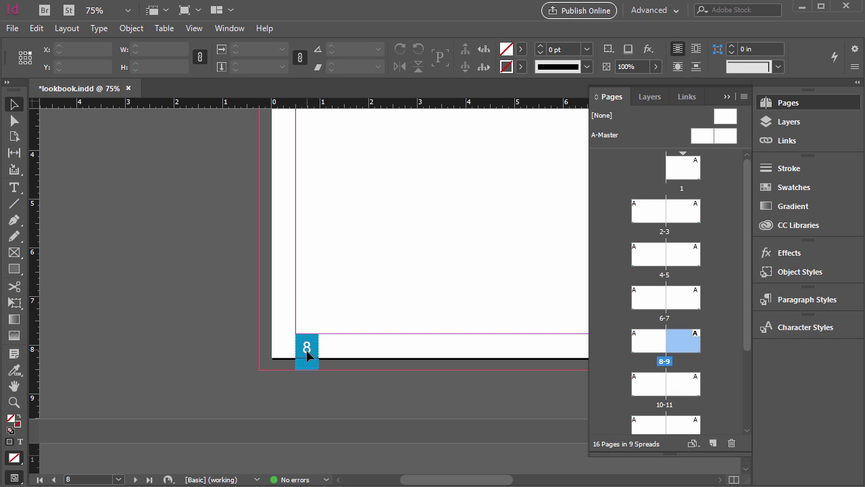
scroll(328, 384, "right", 3)
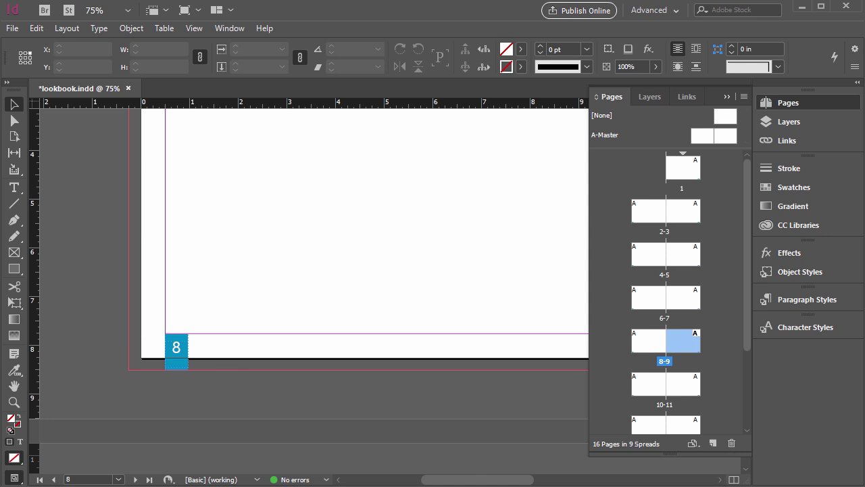
scroll(481, 483, "right", 5)
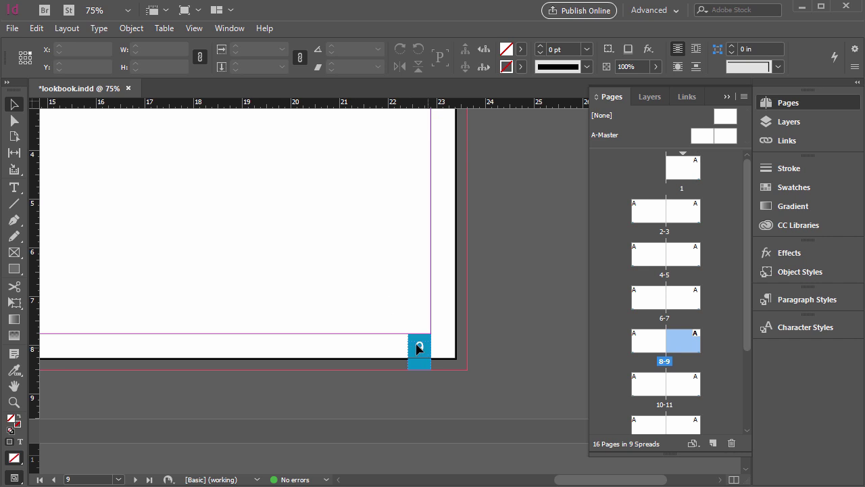
double_click(687, 168)
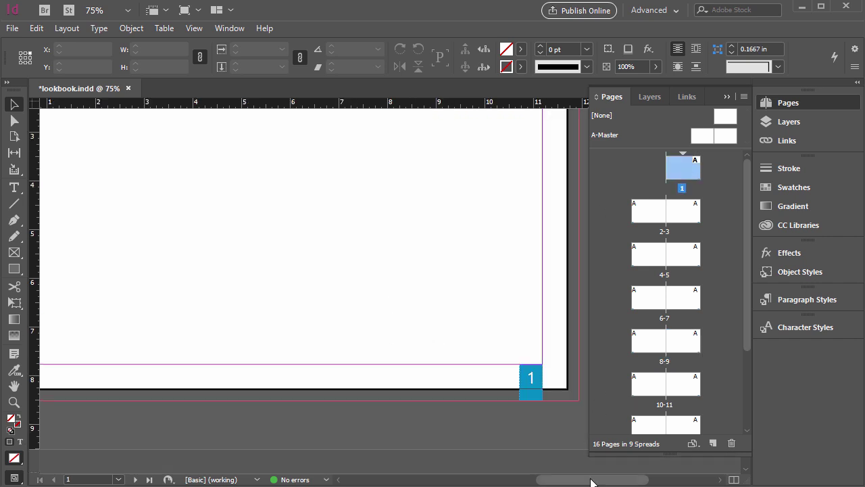
mouse_move(590, 482)
left_mouse_down()
mouse_move(574, 482)
mouse_move(590, 482)
left_mouse_up()
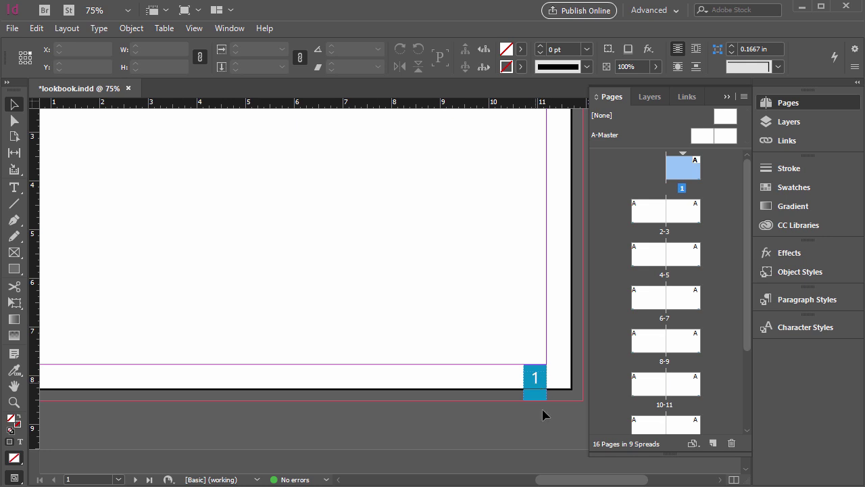
left_click_drag(565, 483, 558, 484)
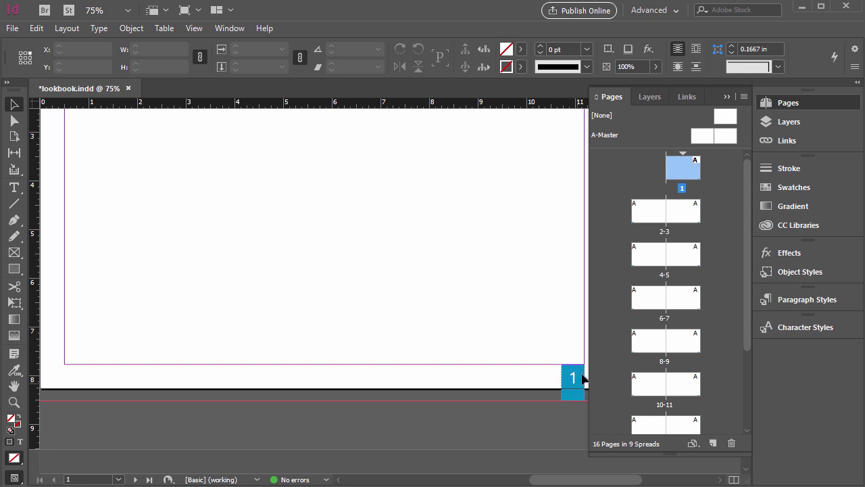
double_click(658, 212)
double_click(682, 216)
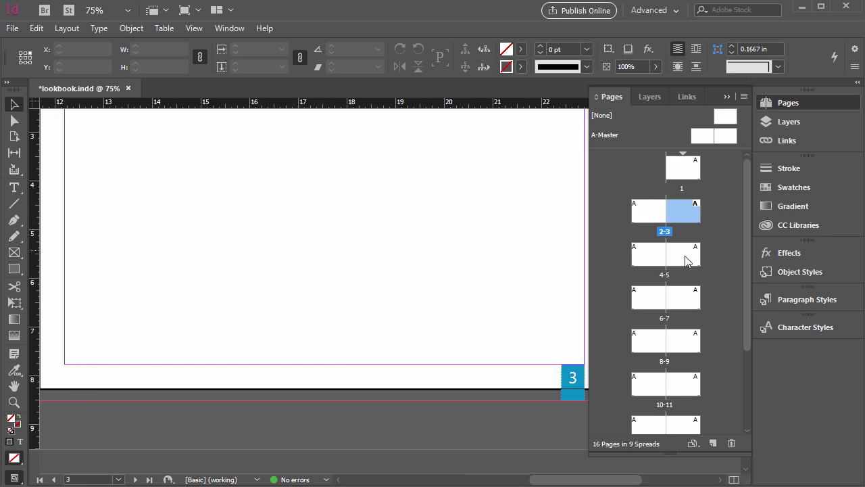
double_click(656, 262)
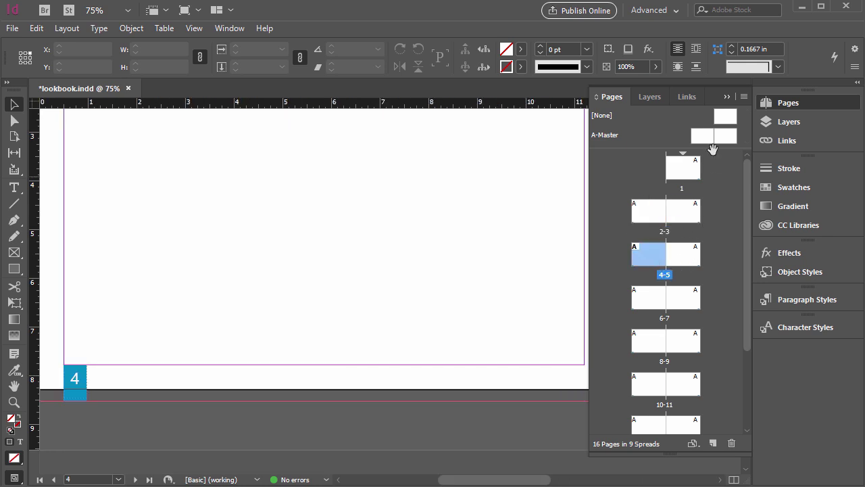
double_click(686, 174)
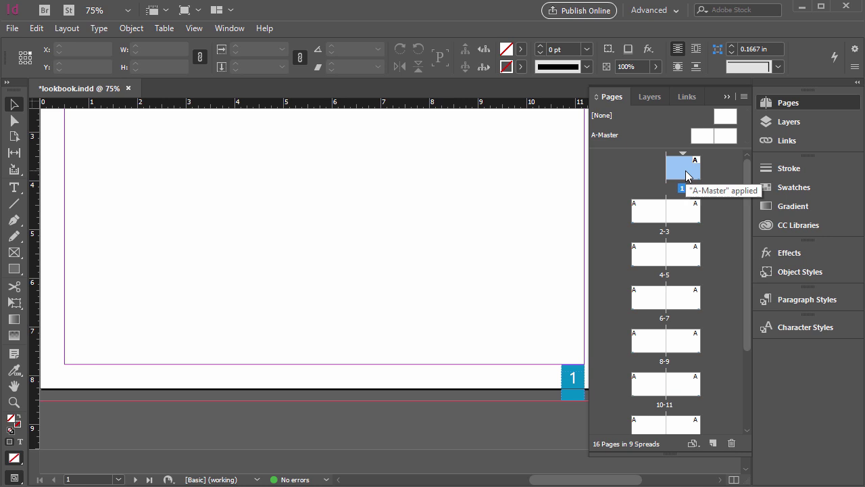
Step: Apply the [None] master to page 1 through Apply Master to Pages
right_click(684, 174)
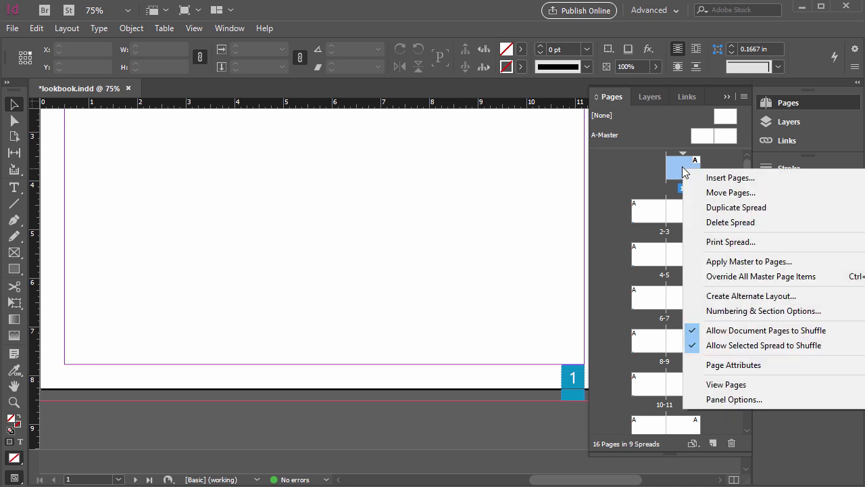
left_click(704, 261)
left_click(503, 307)
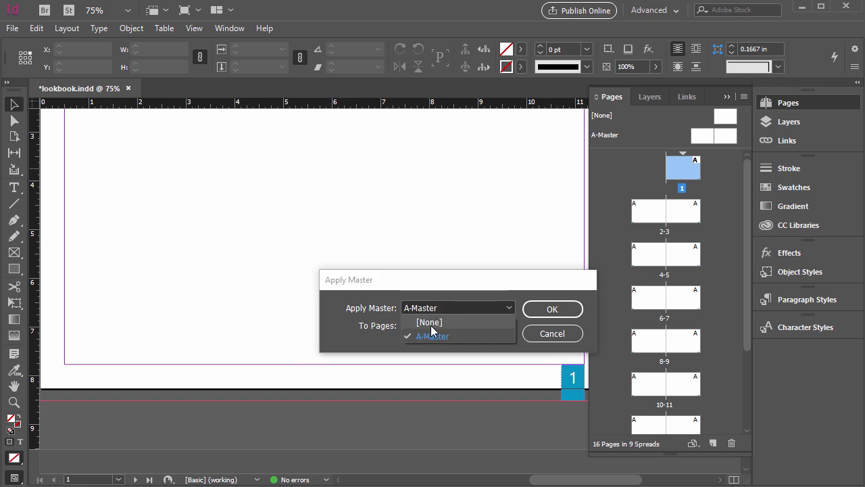
left_click(431, 323)
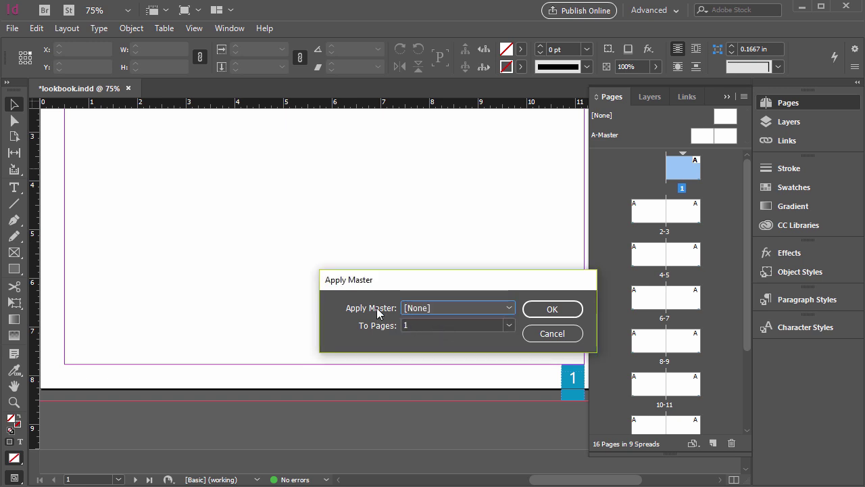
left_click(540, 314)
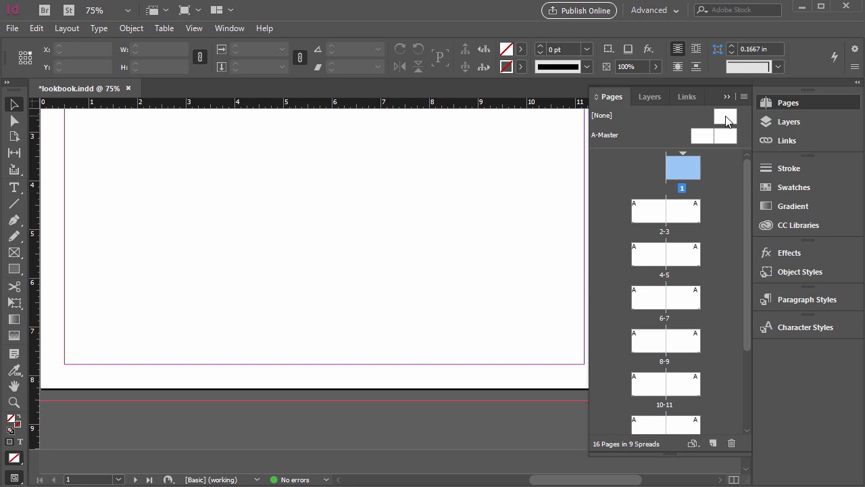
Step: Create a new master page named Photo Gallery, producing B-Photo Gallery
mouse_move(745, 171)
left_mouse_down()
mouse_move(746, 220)
mouse_move(745, 157)
left_mouse_up()
left_click_drag(545, 482, 526, 390)
left_click_drag(589, 479, 512, 484)
scroll(176, 278, "up", 5)
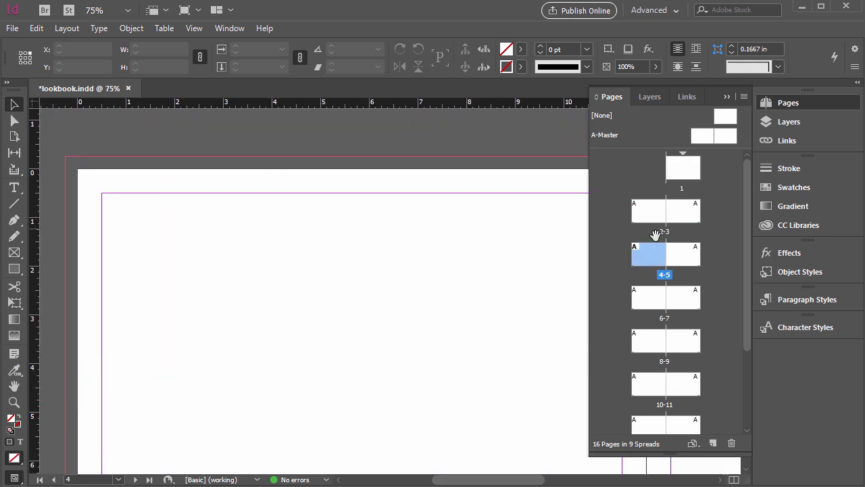
left_click(710, 140)
left_click(745, 98)
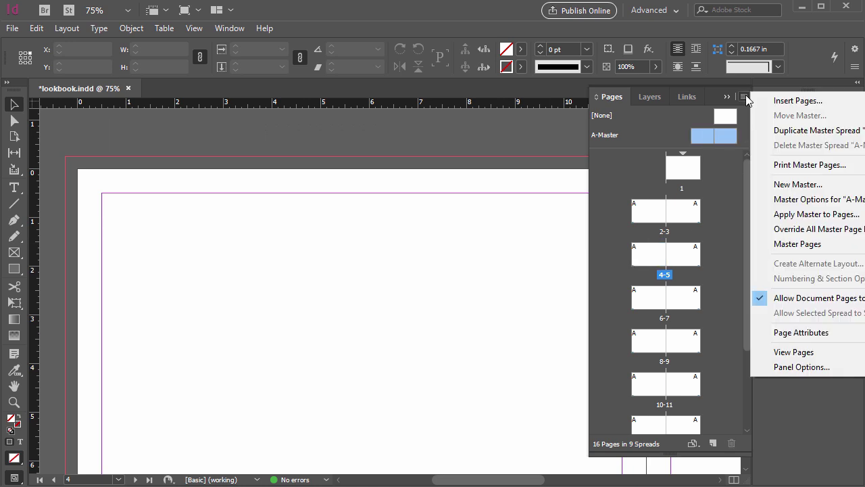
left_click(788, 185)
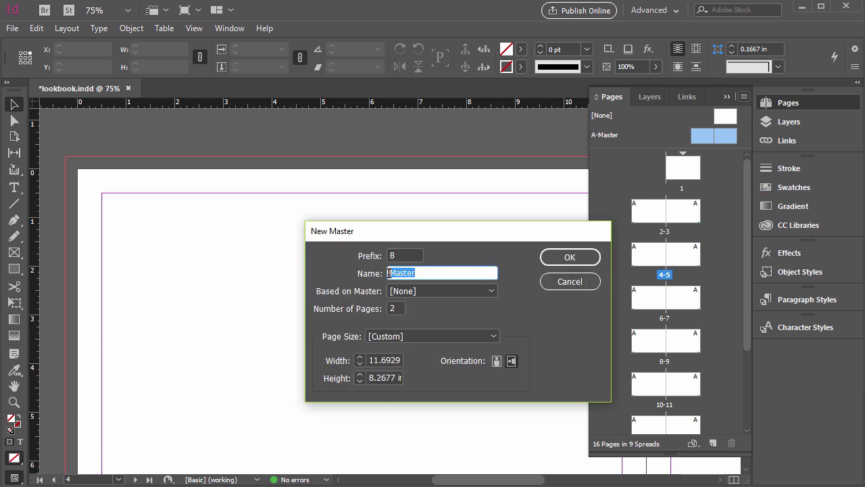
type("Photo Gallery")
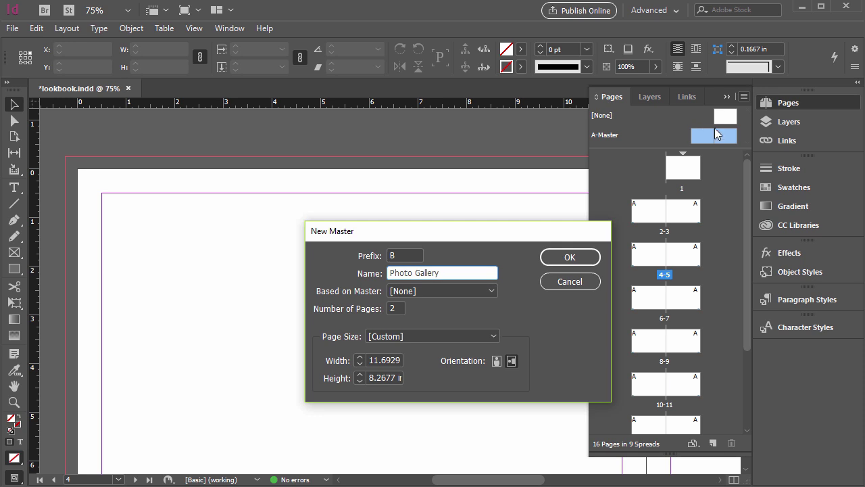
left_click(571, 256)
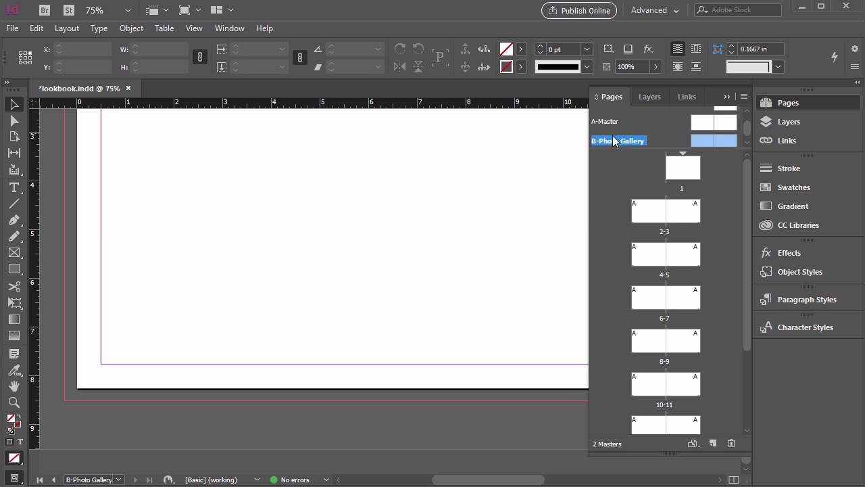
Step: Open the B-Photo Gallery master and draw a wide rectangle across the top of the left page
double_click(701, 143)
scroll(231, 214, "up", 2)
left_click_drag(14, 268, 57, 269)
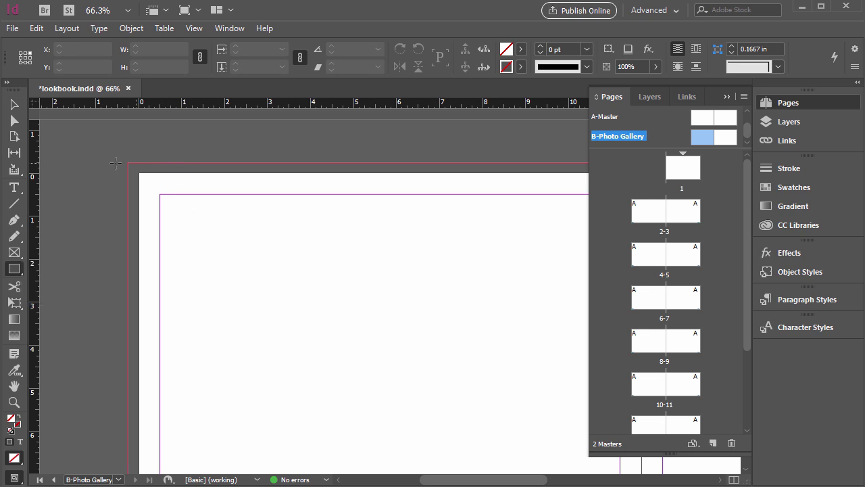
left_click_drag(102, 146, 427, 259)
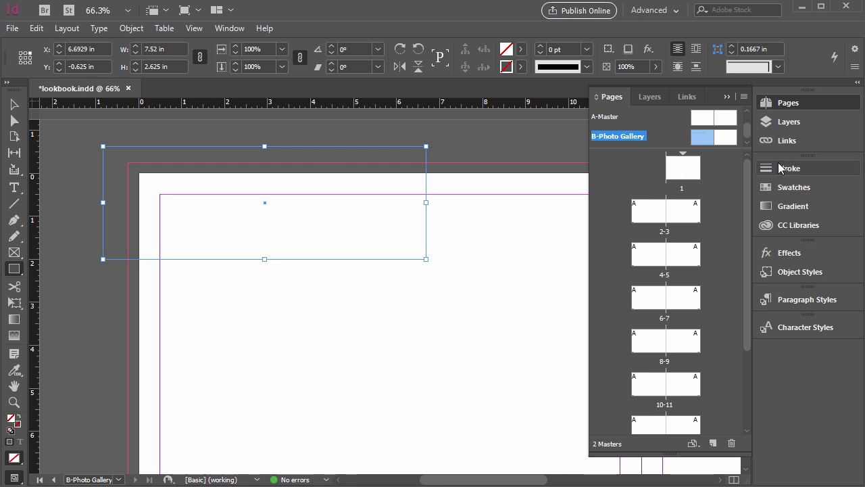
Step: Fill the rectangle with the orange CC Libraries swatch and zoom out to see the spread
left_click(784, 190)
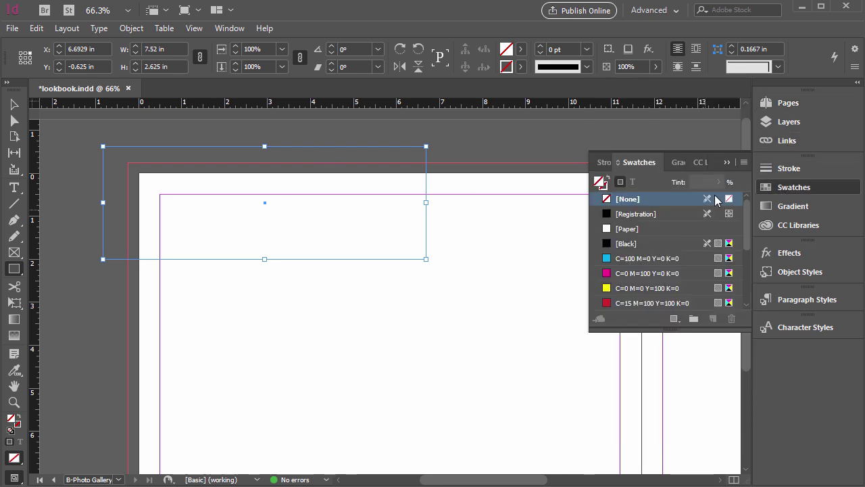
left_click(783, 228)
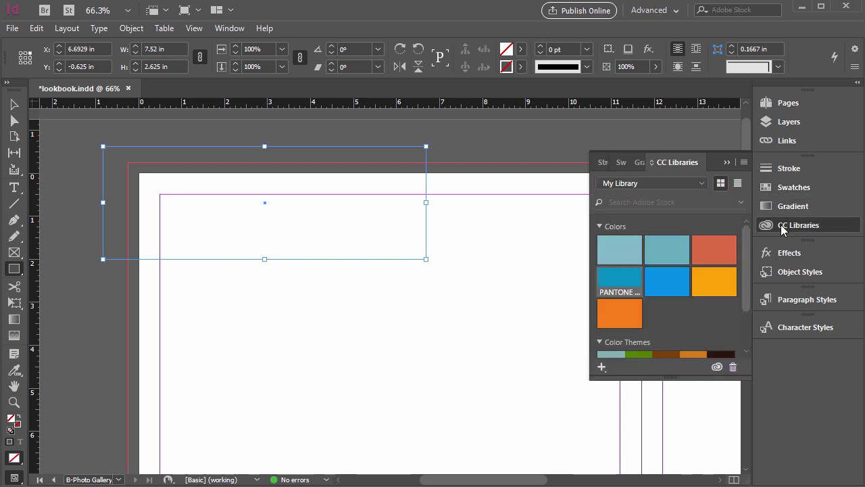
left_click(716, 256)
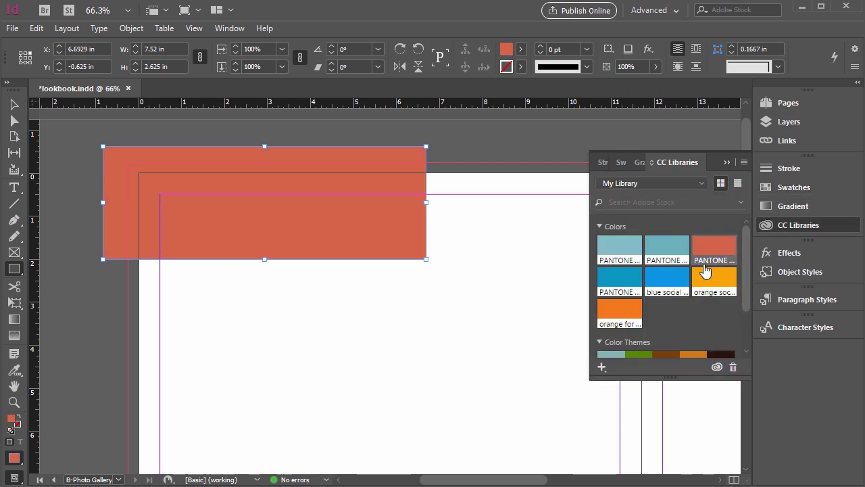
left_click(711, 278)
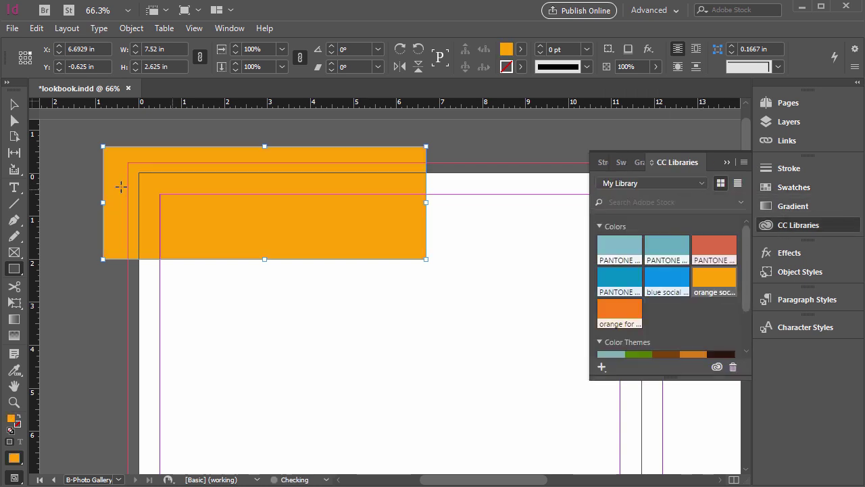
left_click(167, 131)
key("ctrl+minus")
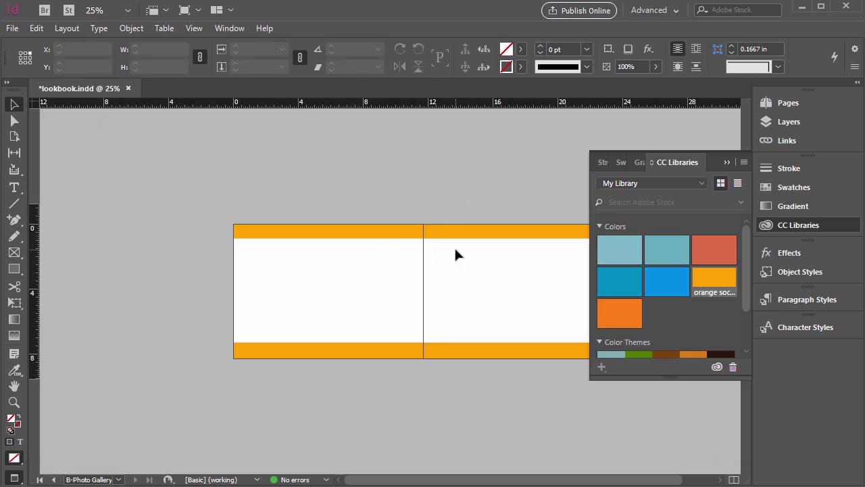
Step: Select pages 10 through 15 and apply the B-Photo Gallery master to them
left_click(726, 163)
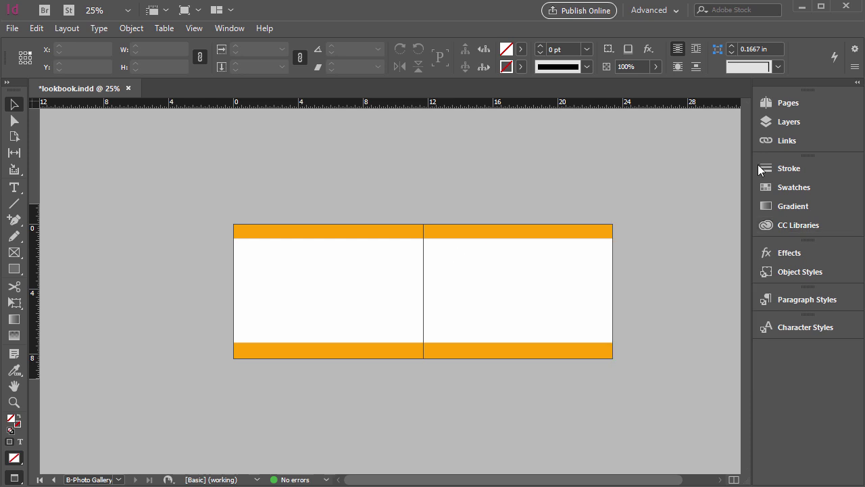
left_click(788, 100)
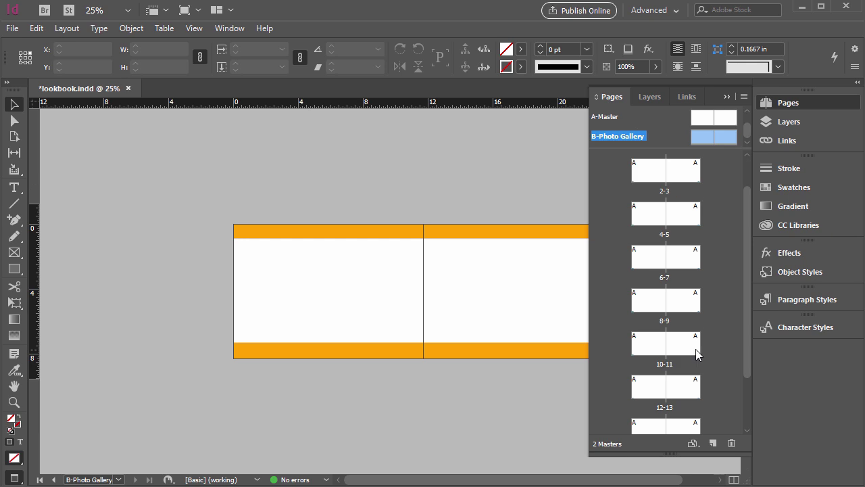
scroll(668, 324, "down", 2)
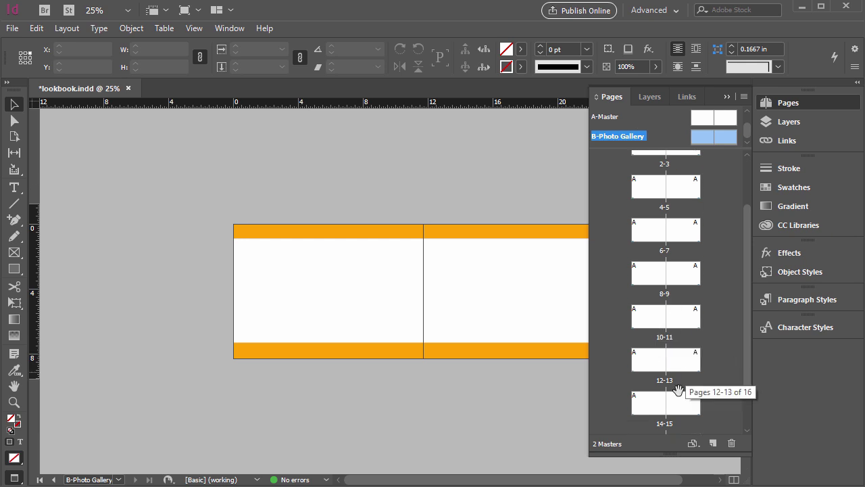
left_click(649, 320)
left_click(686, 405, "shift")
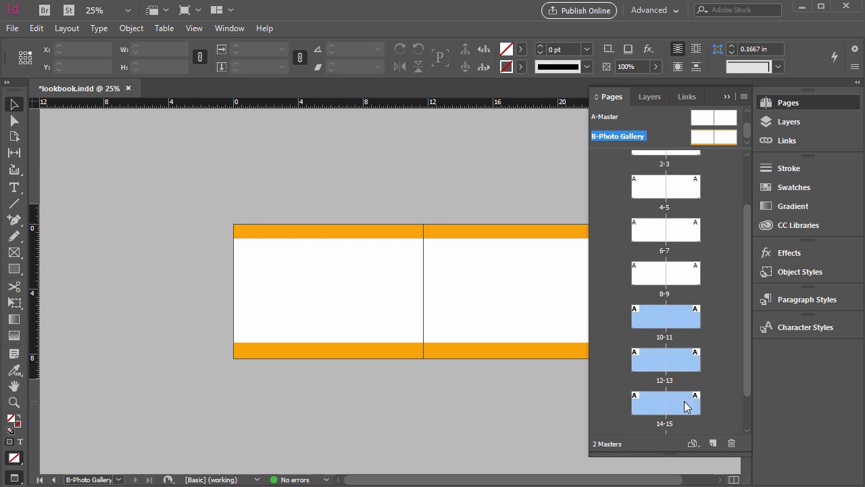
right_click(683, 325)
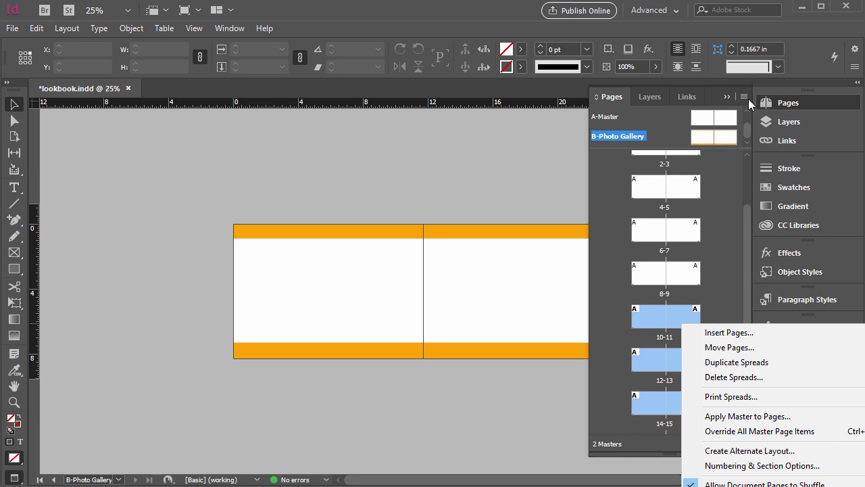
left_click(744, 97)
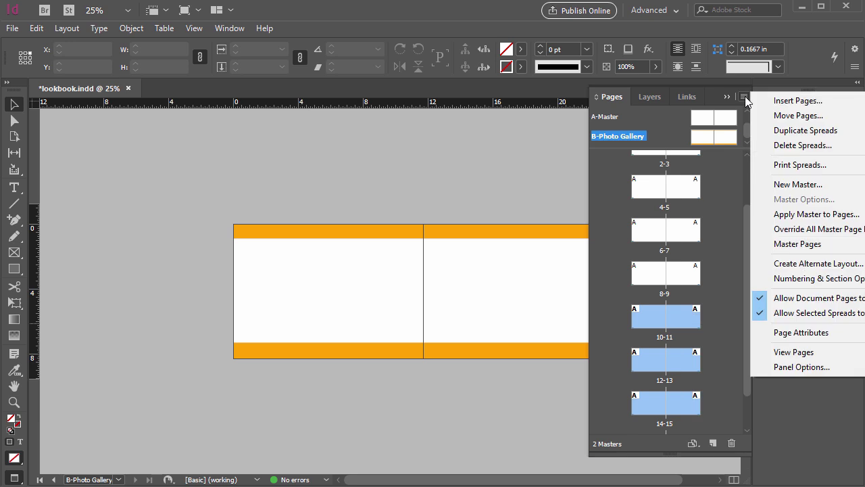
left_click(796, 215)
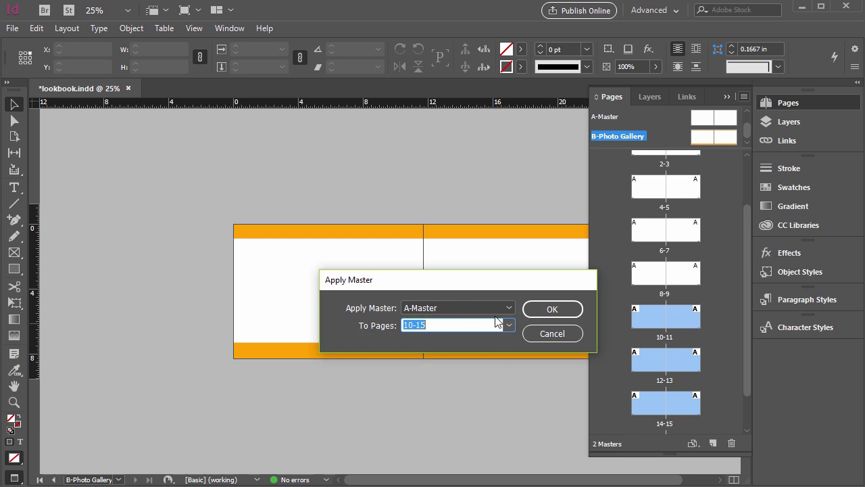
left_click(509, 307)
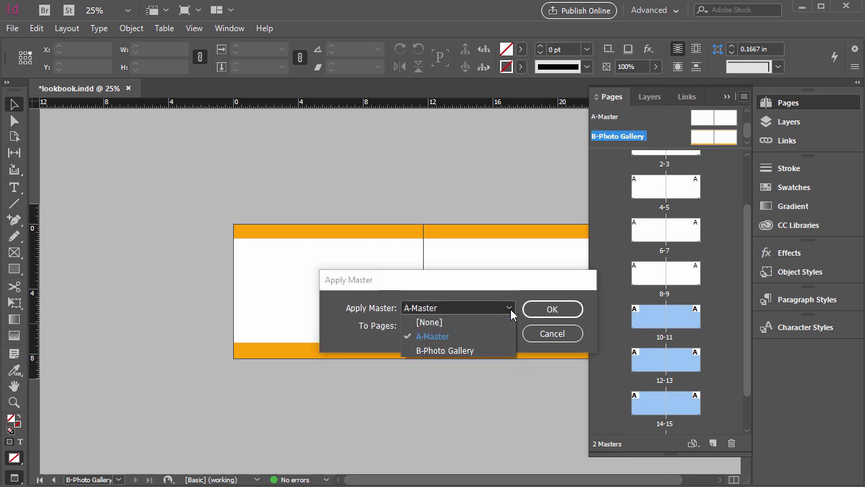
left_click(453, 350)
left_click(547, 311)
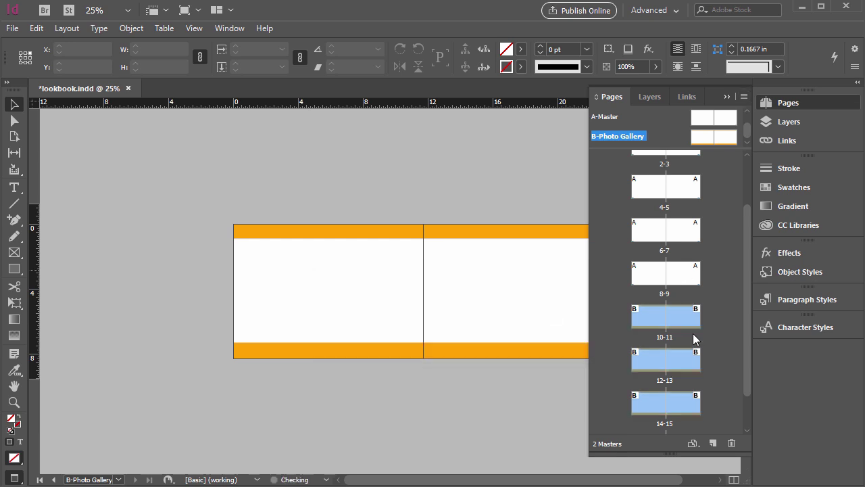
scroll(735, 343, "up", 3)
double_click(680, 170)
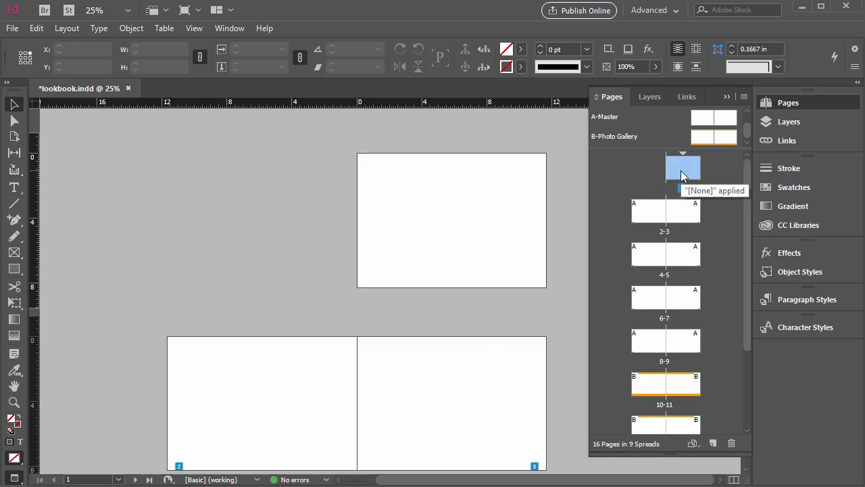
scroll(531, 309, "down", 5)
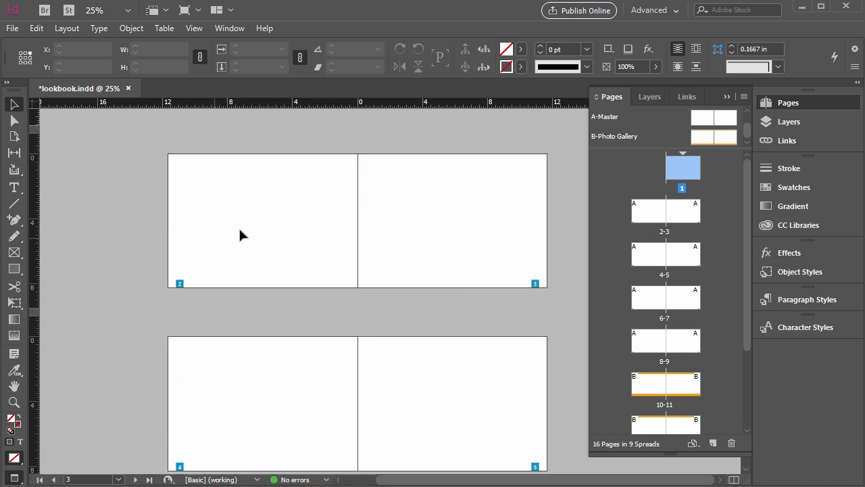
scroll(425, 240, "down", 5)
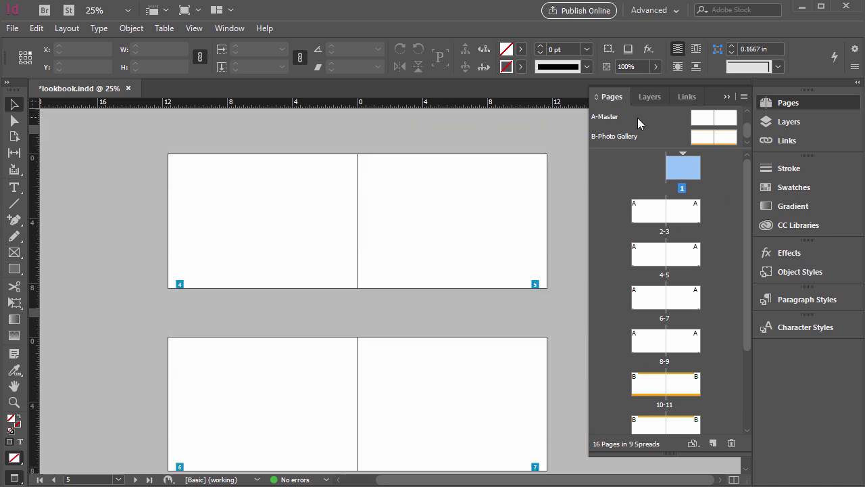
scroll(280, 250, "down", 15)
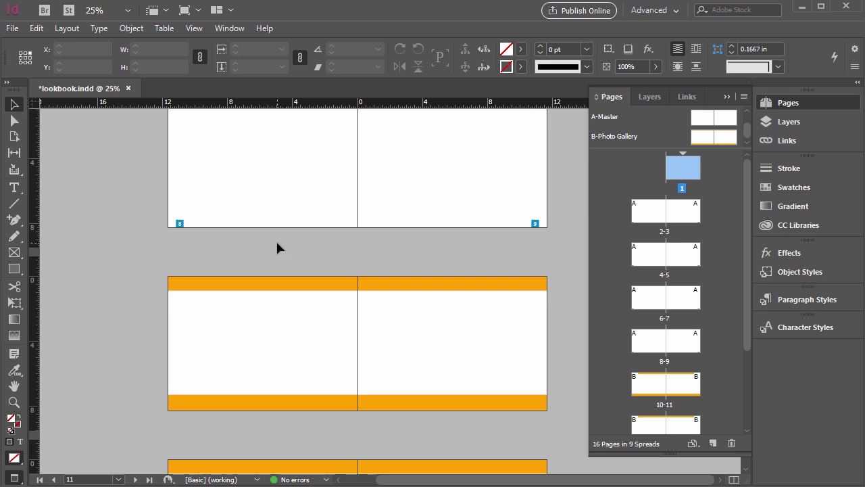
scroll(335, 216, "down", 10)
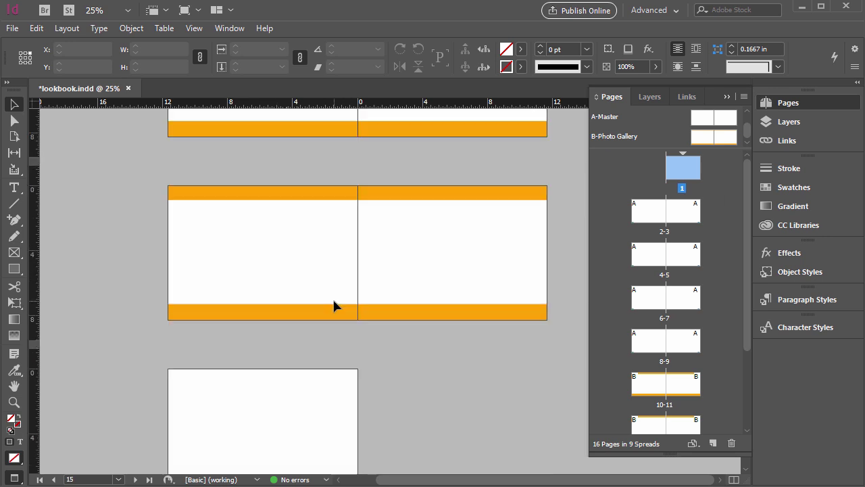
scroll(435, 286, "up", 5)
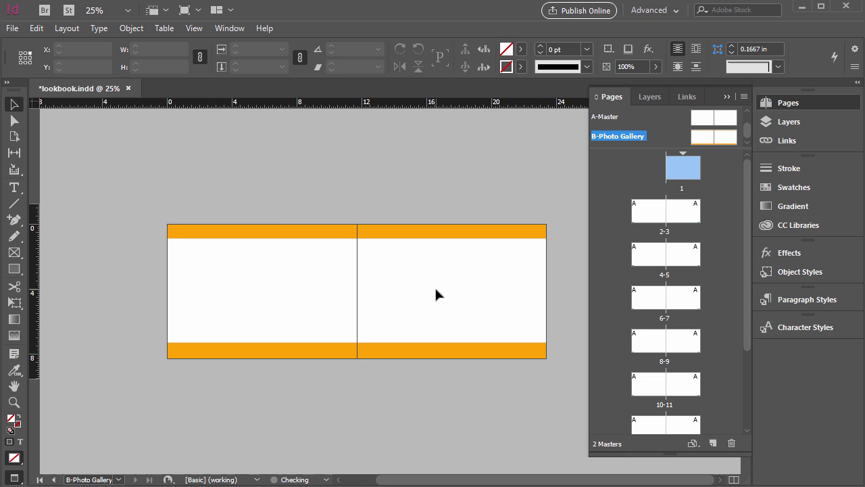
scroll(676, 318, "down", 3)
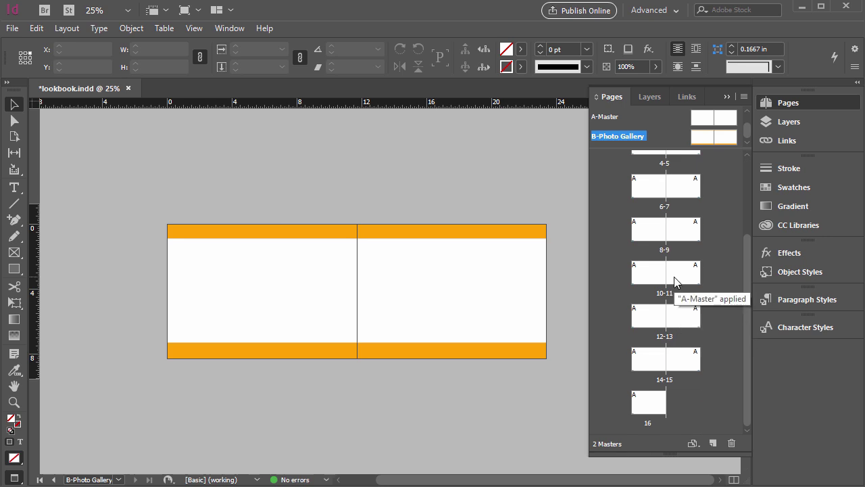
scroll(676, 270, "up", 3)
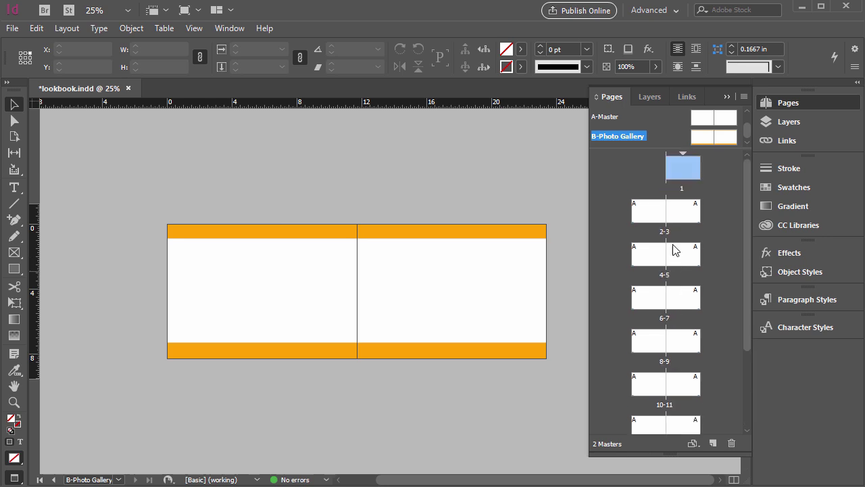
left_click(703, 137)
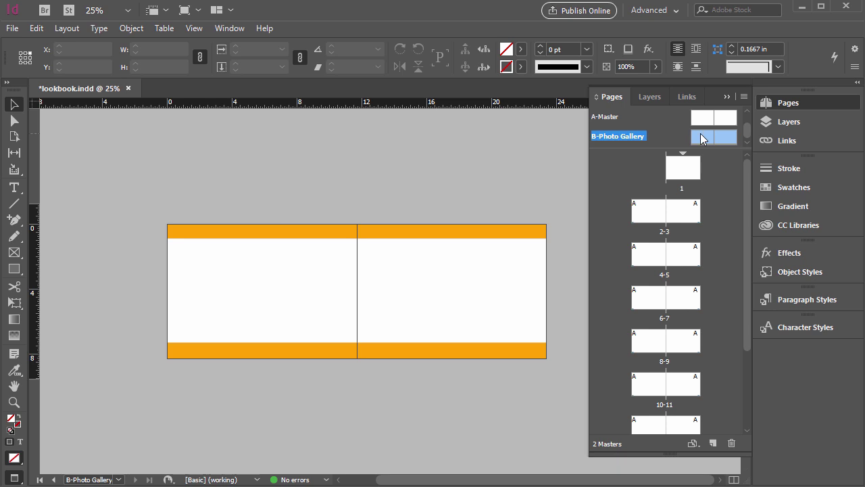
Step: Drag the [None] master onto back-cover page 16 to remove its page-number box
double_click(648, 383)
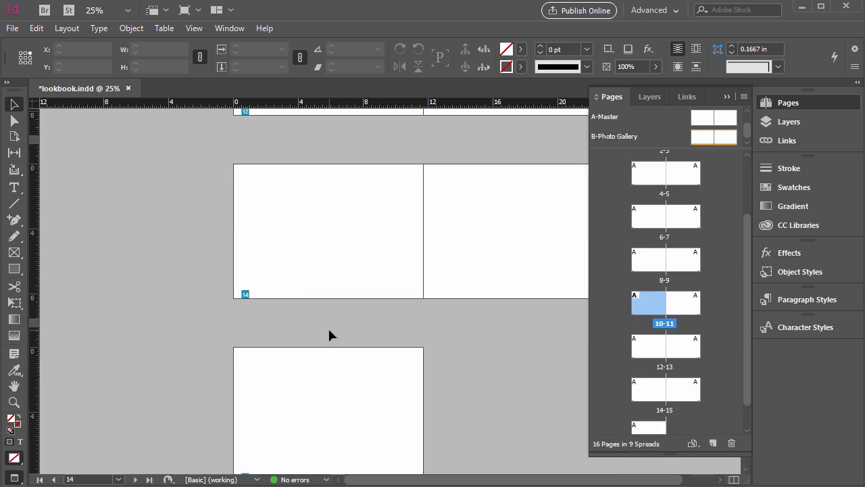
scroll(329, 335, "up", 10)
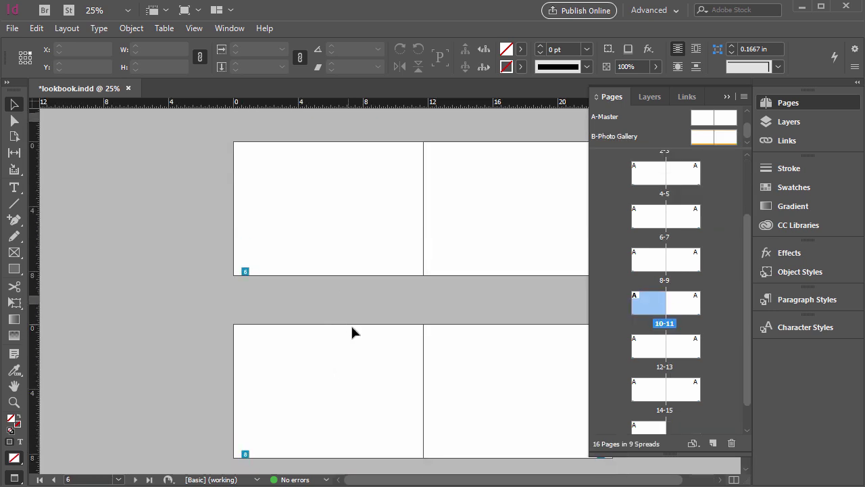
scroll(356, 327, "up", 5)
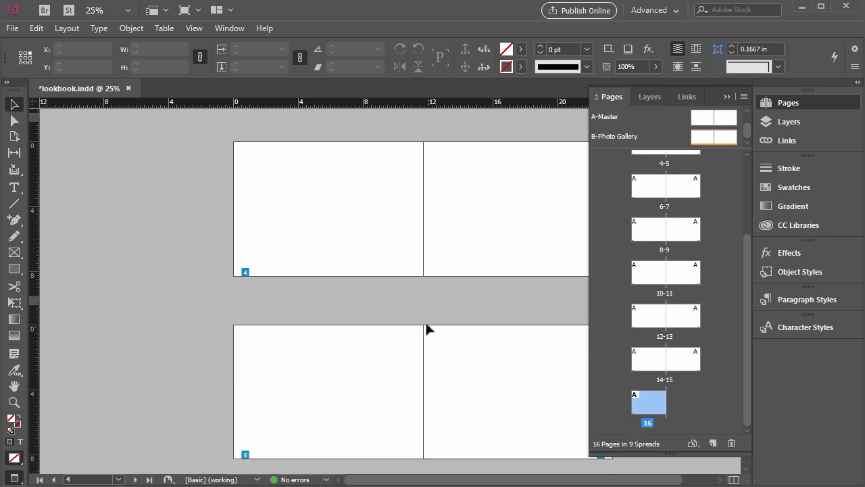
scroll(425, 327, "down", 10)
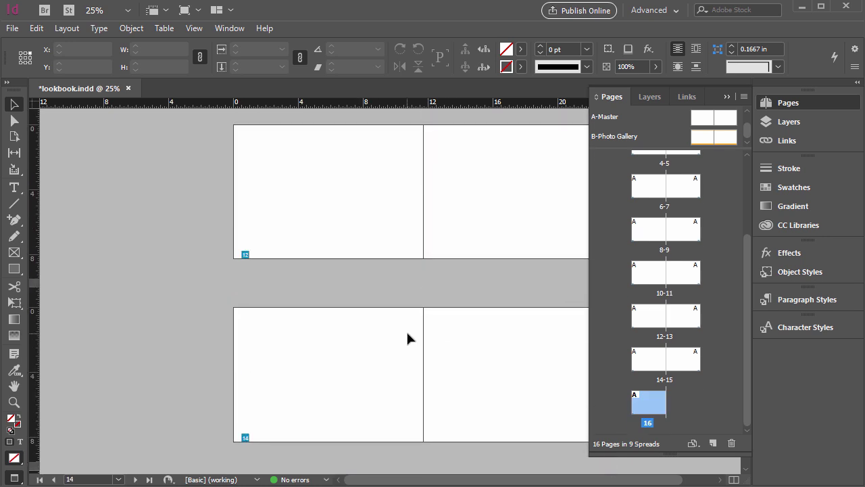
scroll(411, 342, "down", 1)
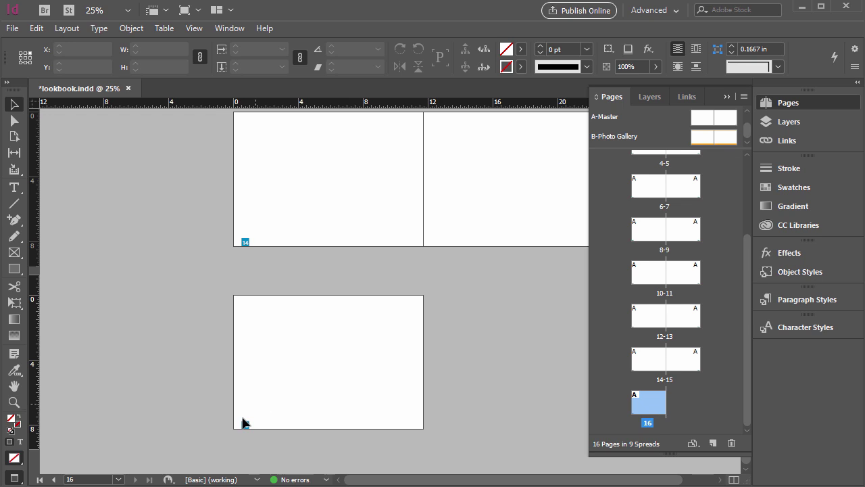
left_click_drag(747, 138, 748, 123)
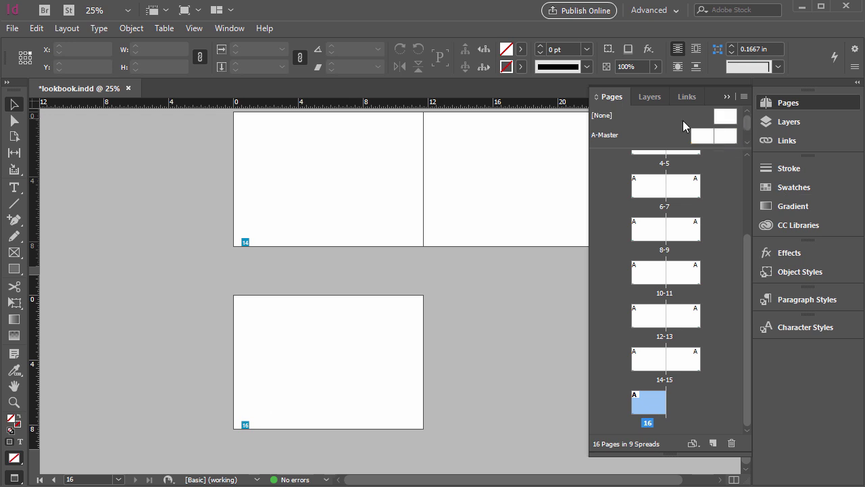
left_click_drag(600, 118, 644, 404)
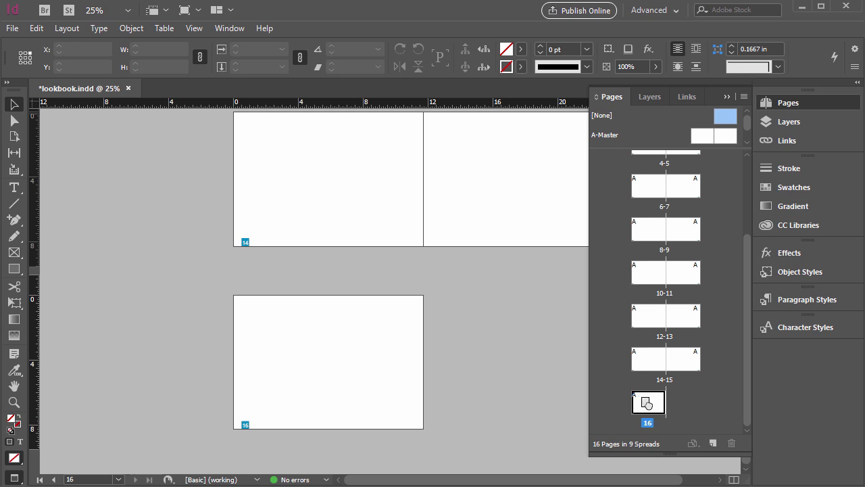
left_click_drag(647, 404, 647, 408)
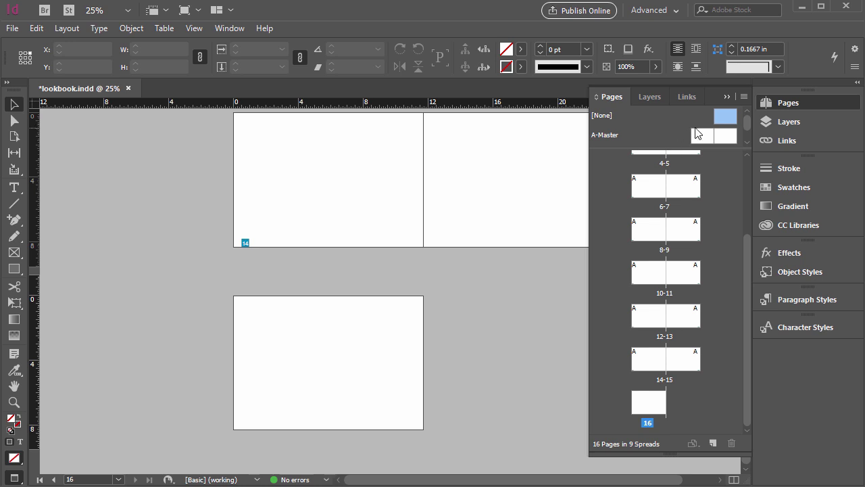
Step: Zoom in on page 8's number box with the Zoom tool and target spread 8-9
scroll(685, 123, "down", 1)
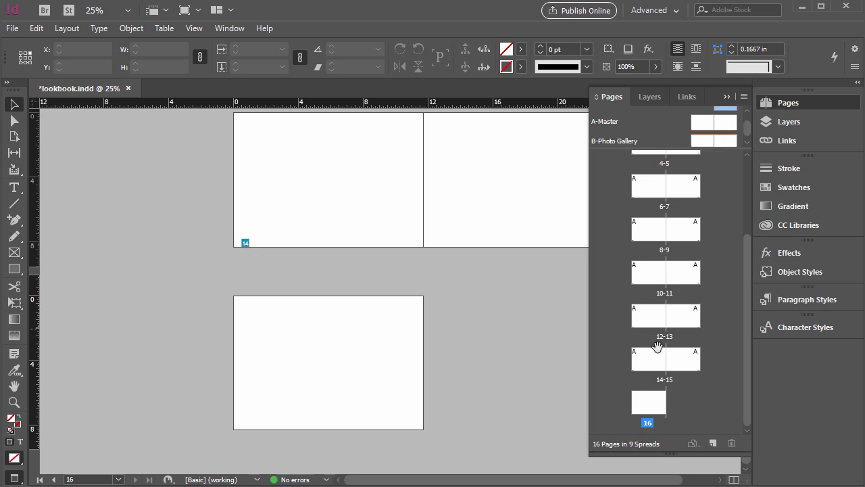
scroll(588, 273, "up", 3)
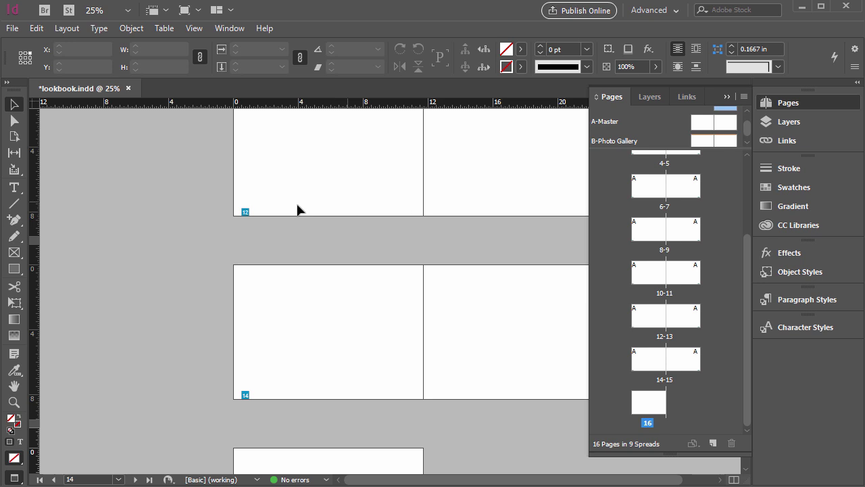
scroll(277, 212, "up", 10)
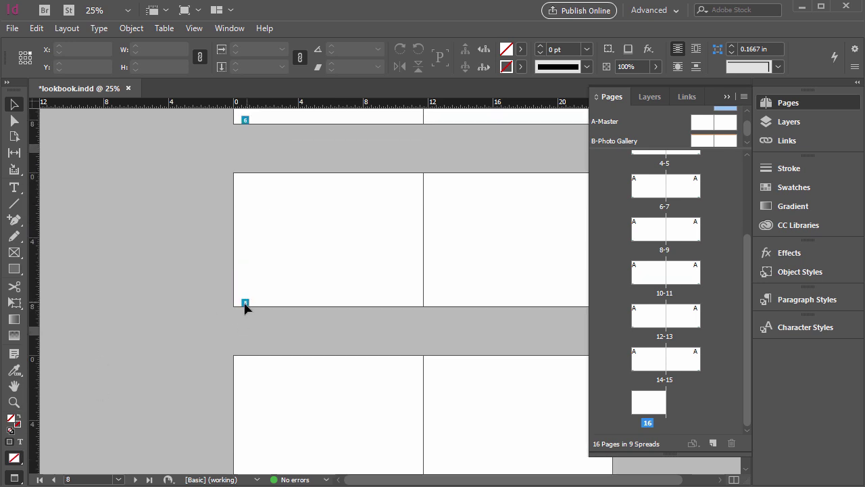
left_click(13, 402)
left_click_drag(189, 210, 520, 349)
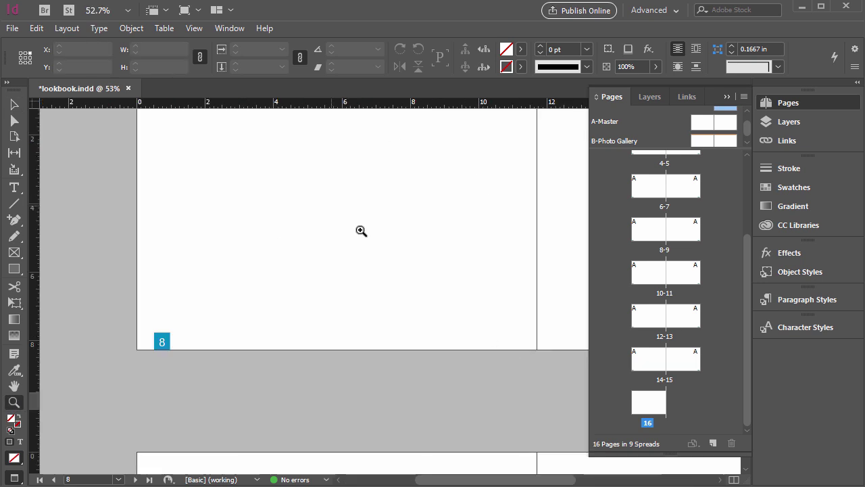
scroll(359, 232, "down", 3)
scroll(367, 303, "up", 4)
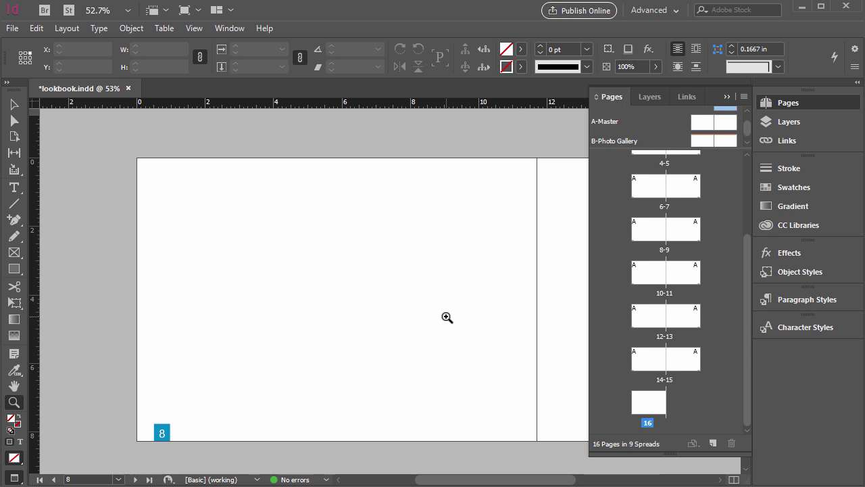
left_click(14, 104)
left_click(162, 438)
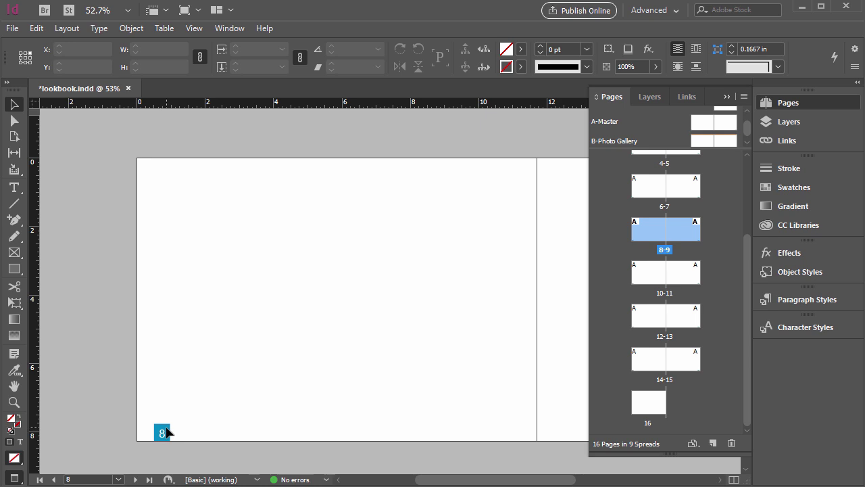
Step: Fill page 8's number box with PANTONE P 40-14 C, then deselect it
left_click(167, 430)
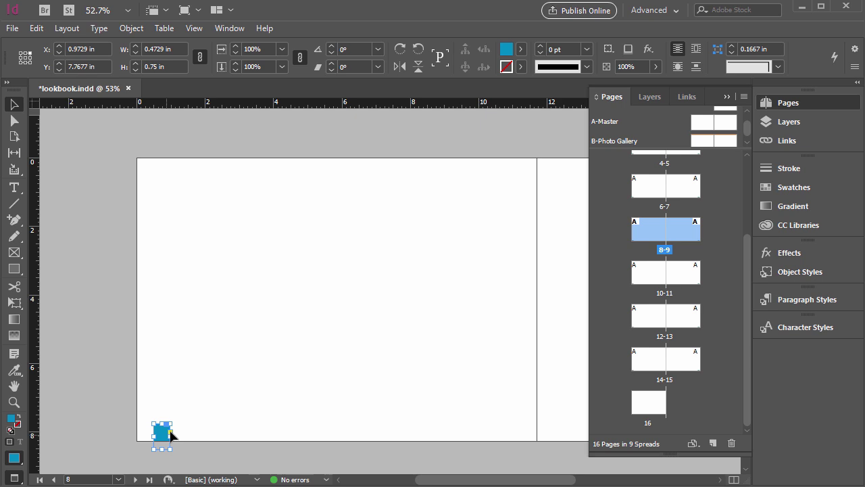
left_click(522, 52)
left_click(403, 173)
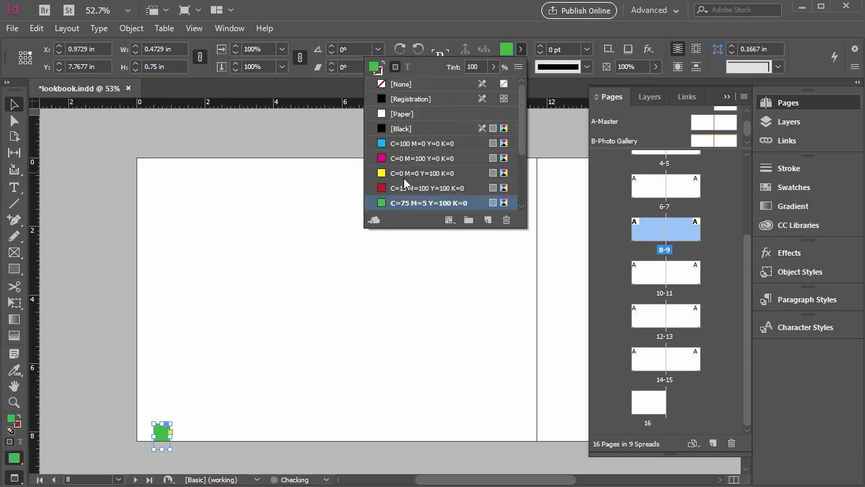
scroll(407, 151, "down", 2)
left_click(407, 154)
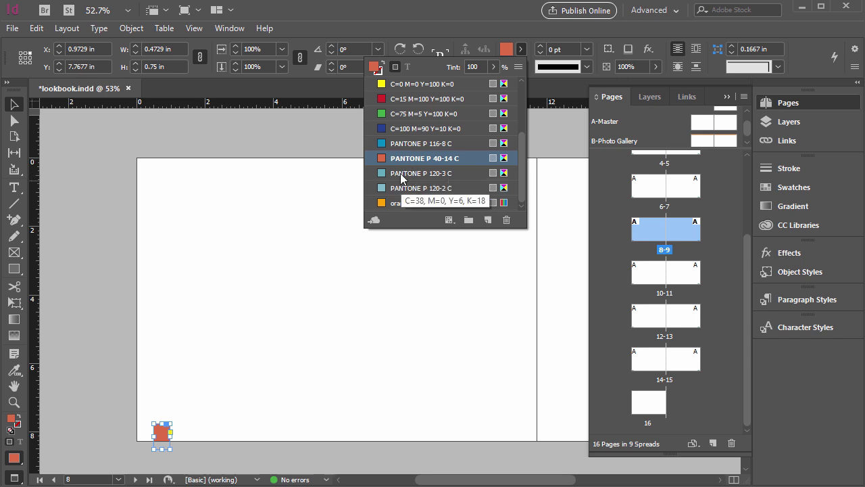
left_click(112, 292)
left_click(162, 436)
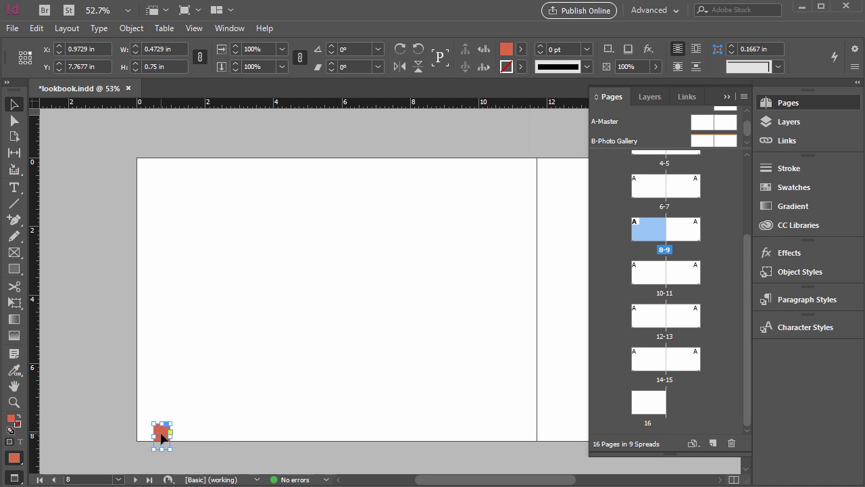
key("ctrl+alt+shift+n")
left_click(135, 386)
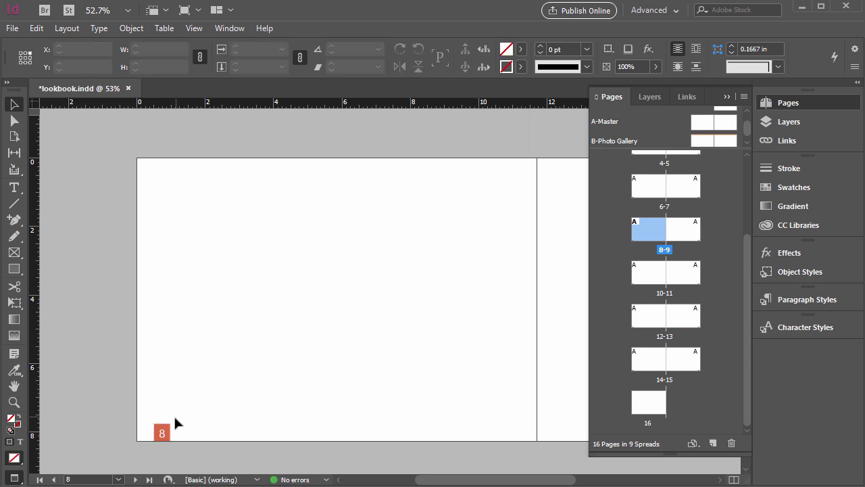
mouse_move(446, 480)
left_mouse_down()
mouse_move(396, 480)
mouse_move(540, 477)
mouse_move(429, 479)
left_mouse_up()
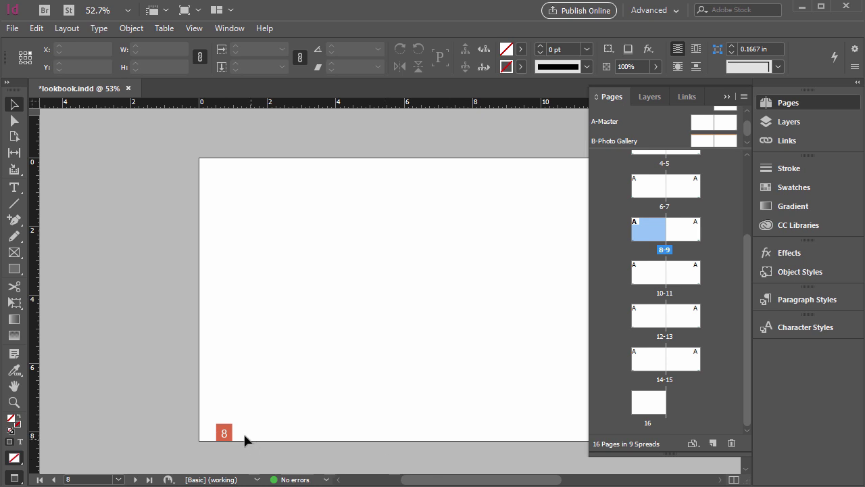
mouse_move(426, 481)
left_mouse_down()
mouse_move(535, 475)
mouse_move(434, 471)
left_mouse_up()
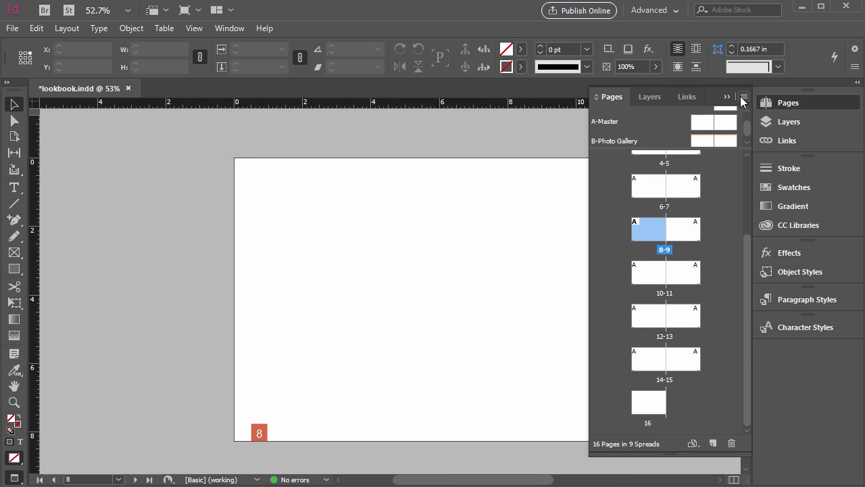
Step: Run Remove All Local Overrides from the Pages panel menu so page 8's box reverts to teal
left_click(743, 99)
left_click_drag(614, 101, 407, 122)
left_click(726, 99)
left_click(535, 117)
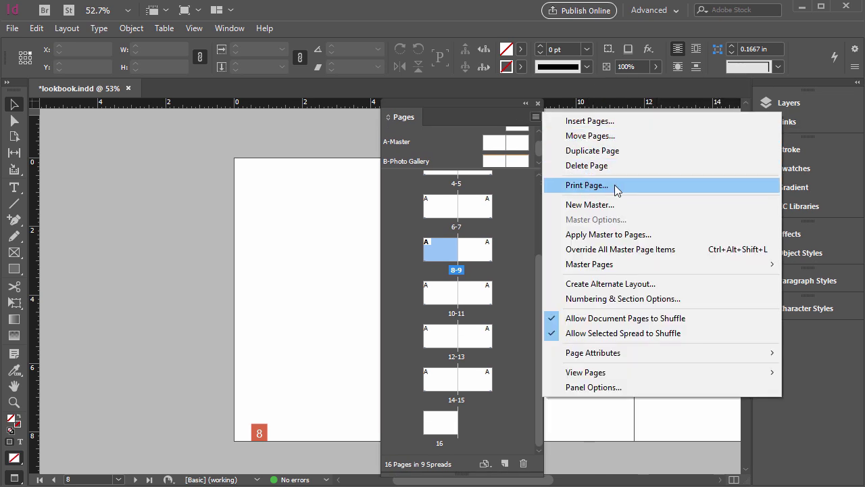
mouse_move(602, 266)
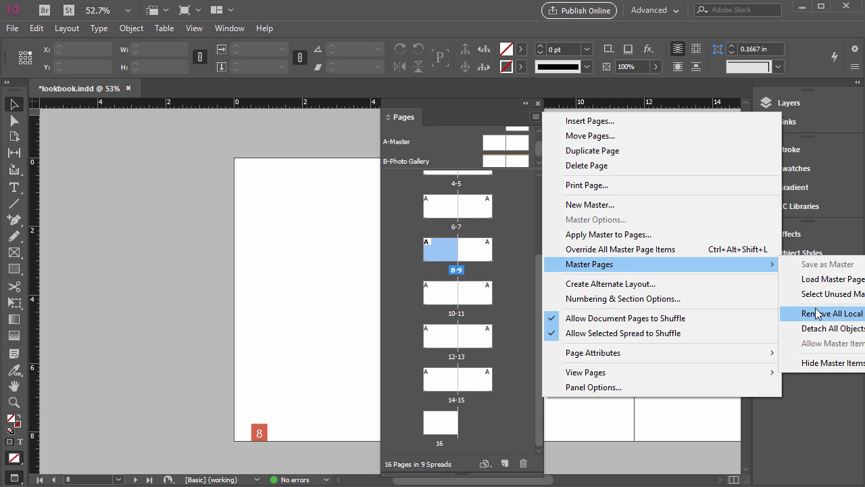
left_click_drag(467, 110, 336, 107)
left_click(396, 117)
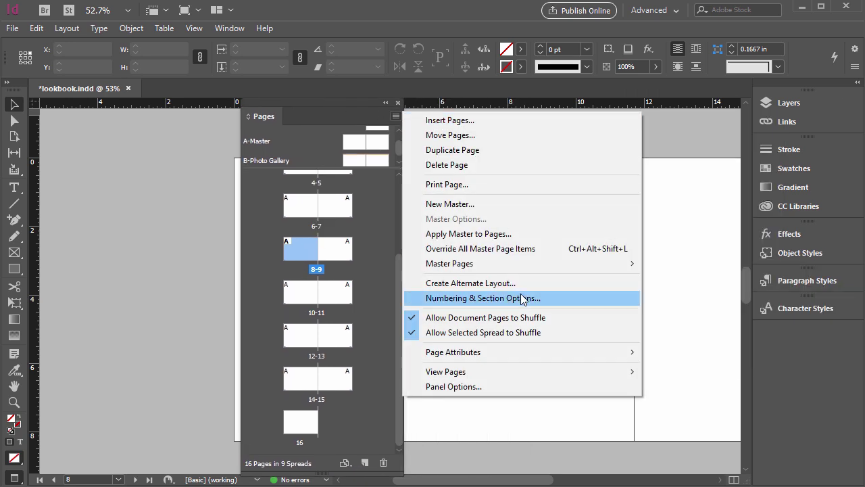
mouse_move(550, 263)
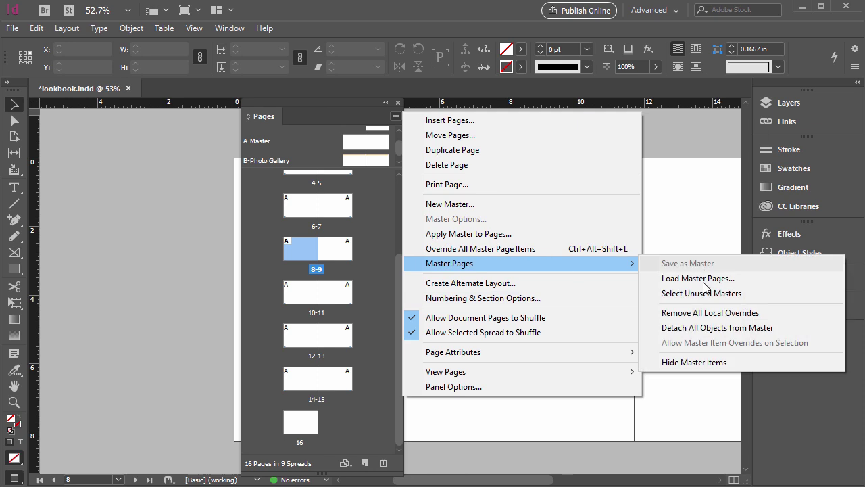
left_click(684, 315)
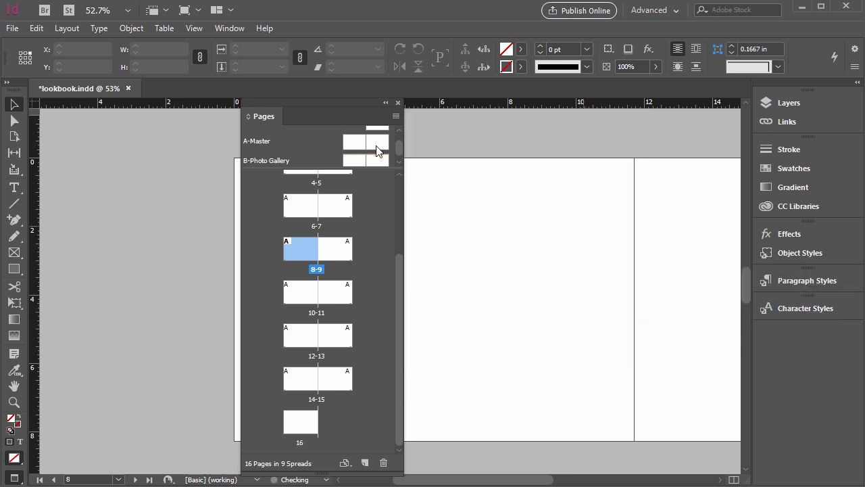
left_click_drag(321, 116, 698, 118)
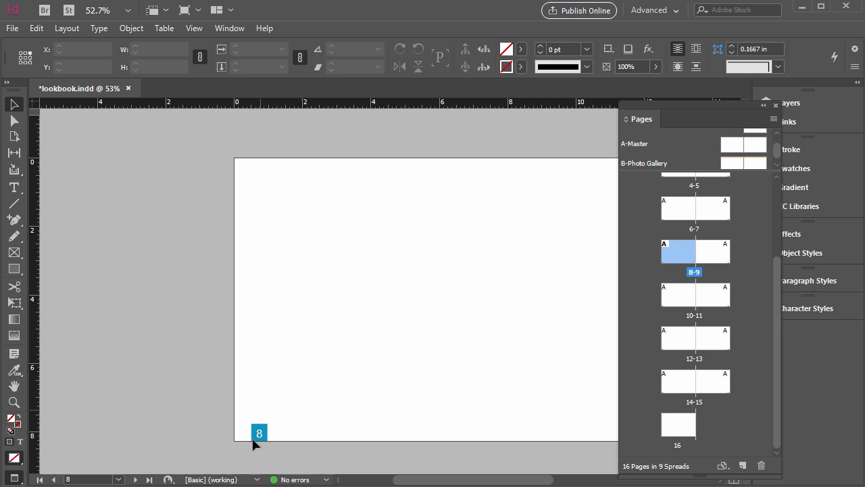
scroll(426, 287, "down", 5)
Step: Scroll back up to the first spreads of the lookbook
scroll(377, 266, "up", 3)
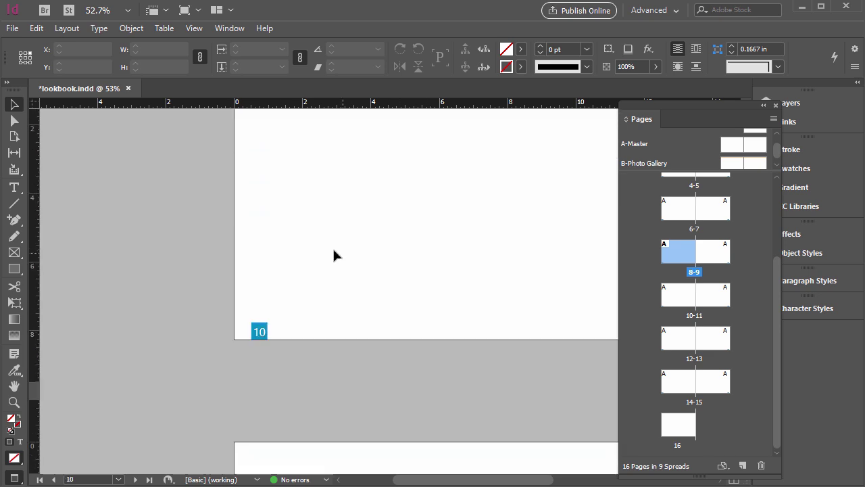